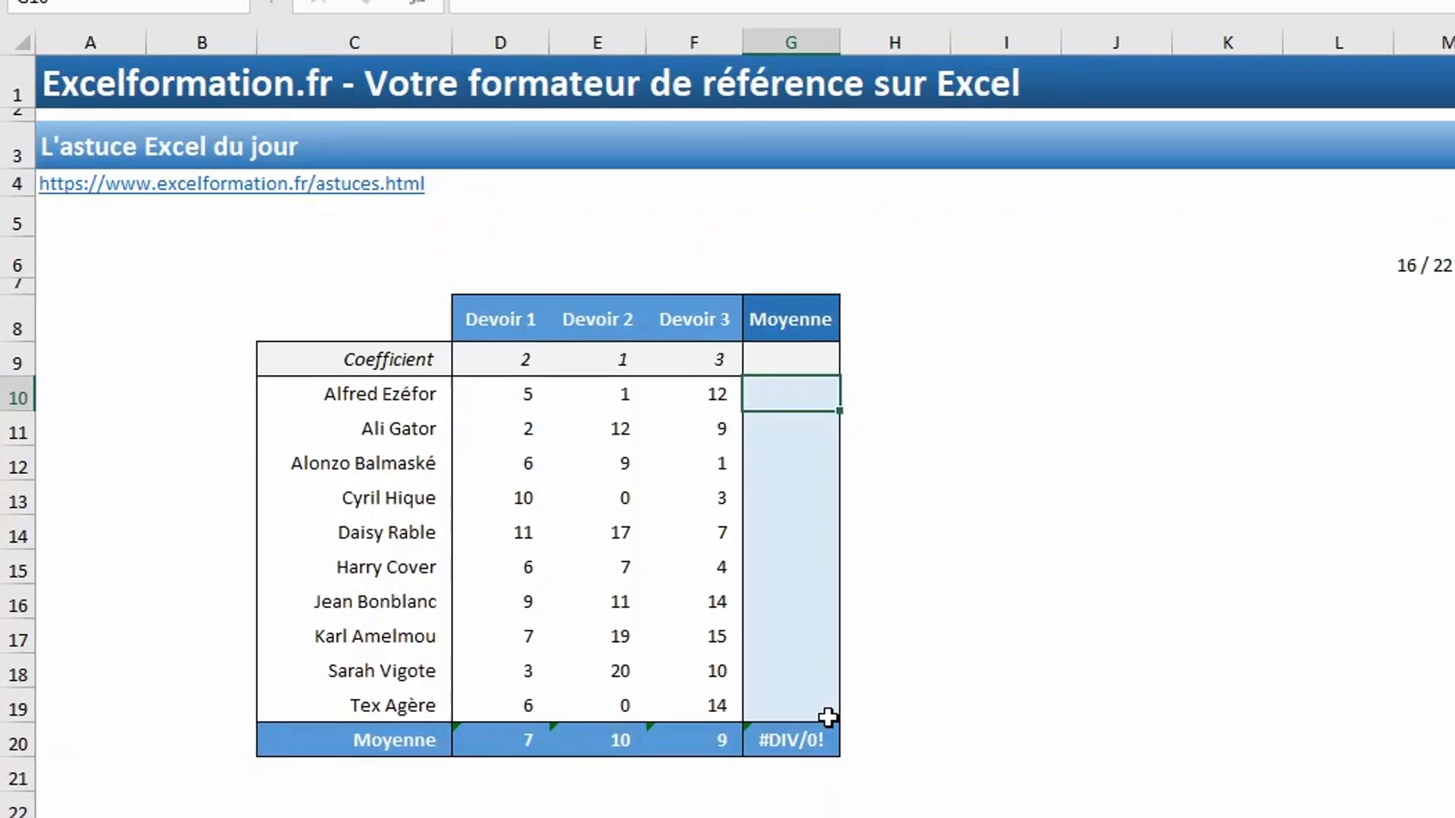
# Start the weighted average formula in G10 with SOMMEPROD of the coefficients $D$9:$F$9 and the grades D10:F10
pyautogui.write('=som')
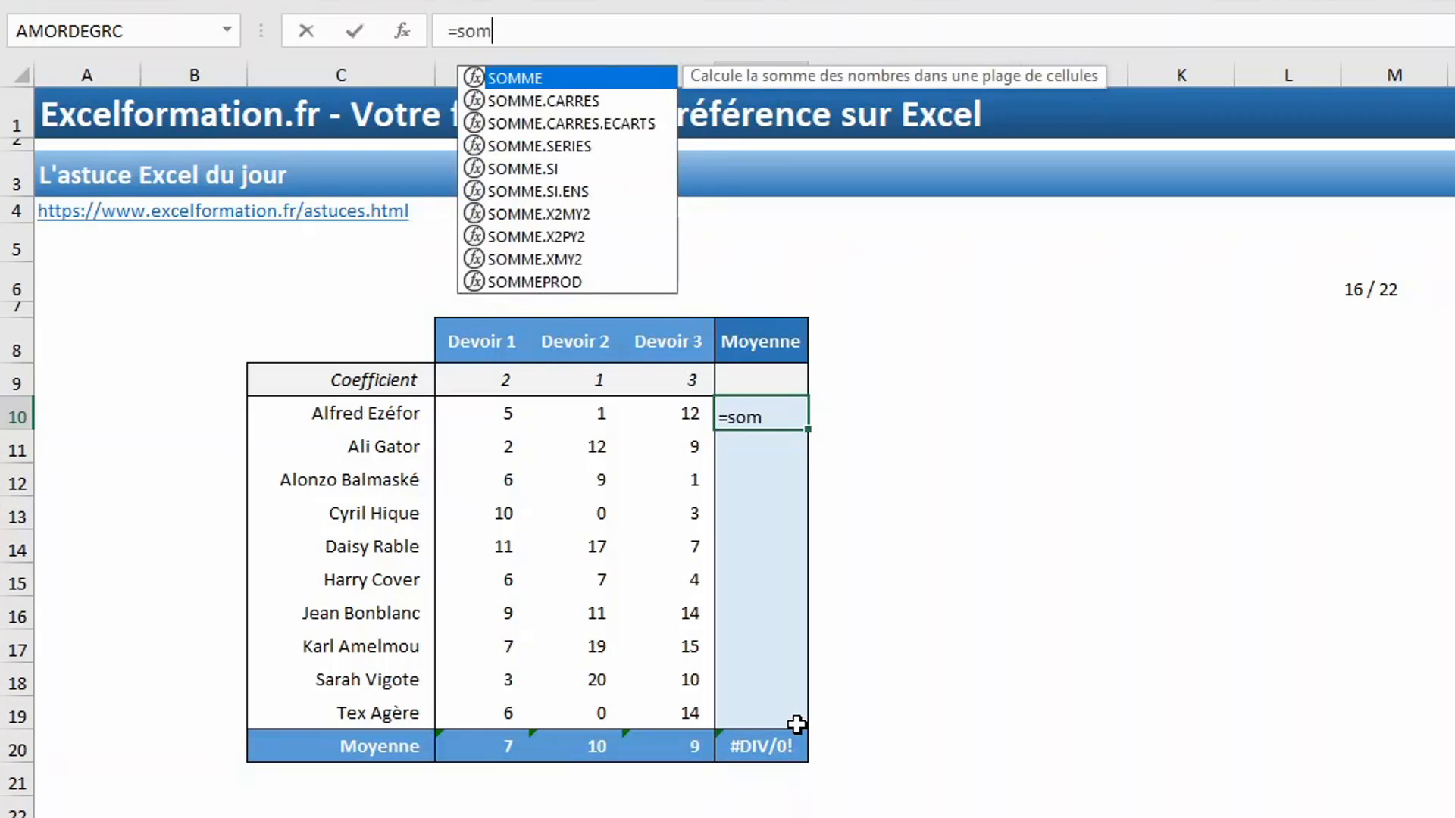
pyautogui.write('meprod')
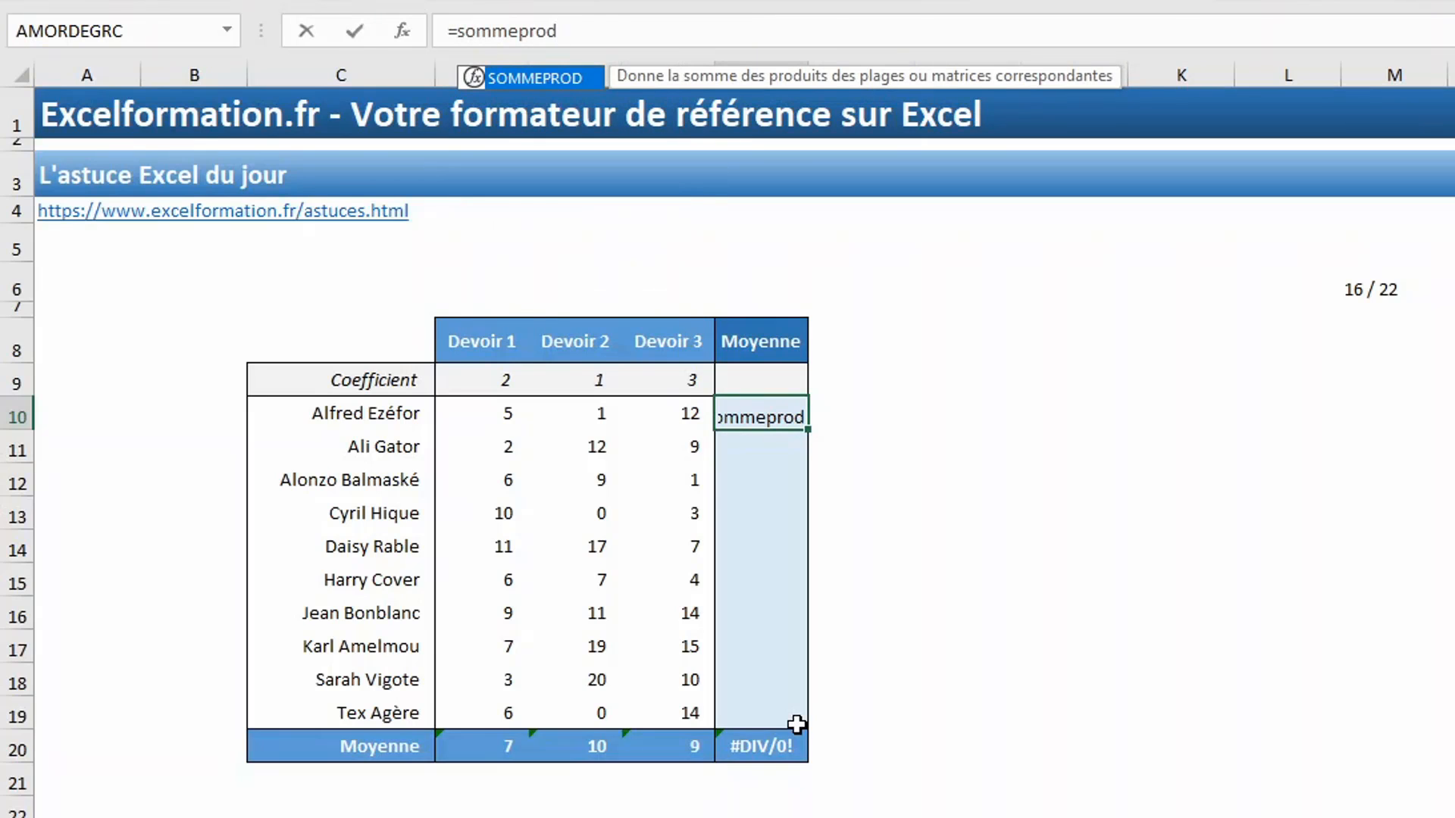
pyautogui.write('(')
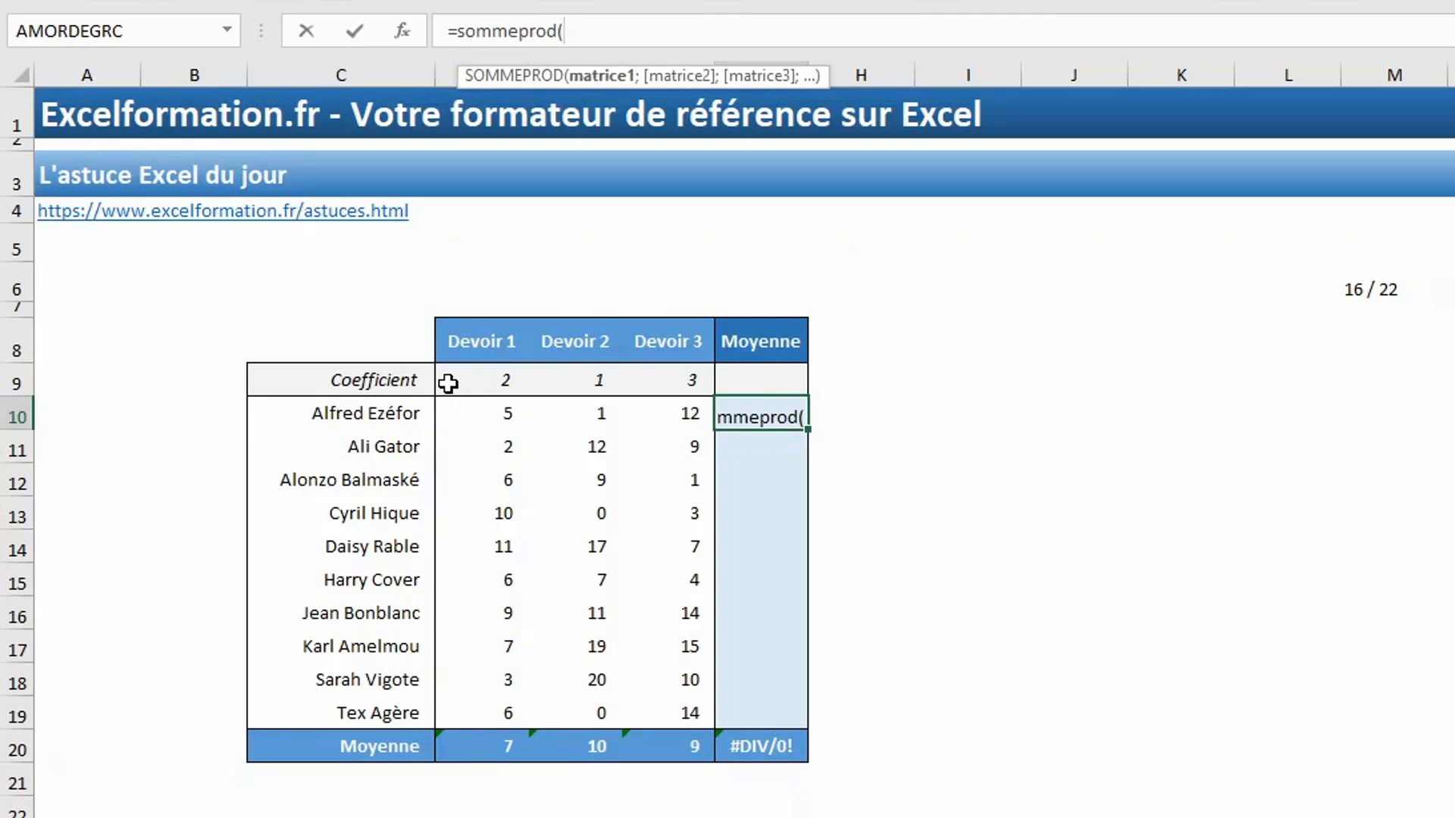
pyautogui.moveTo(448, 384); pyautogui.dragTo(652, 385)
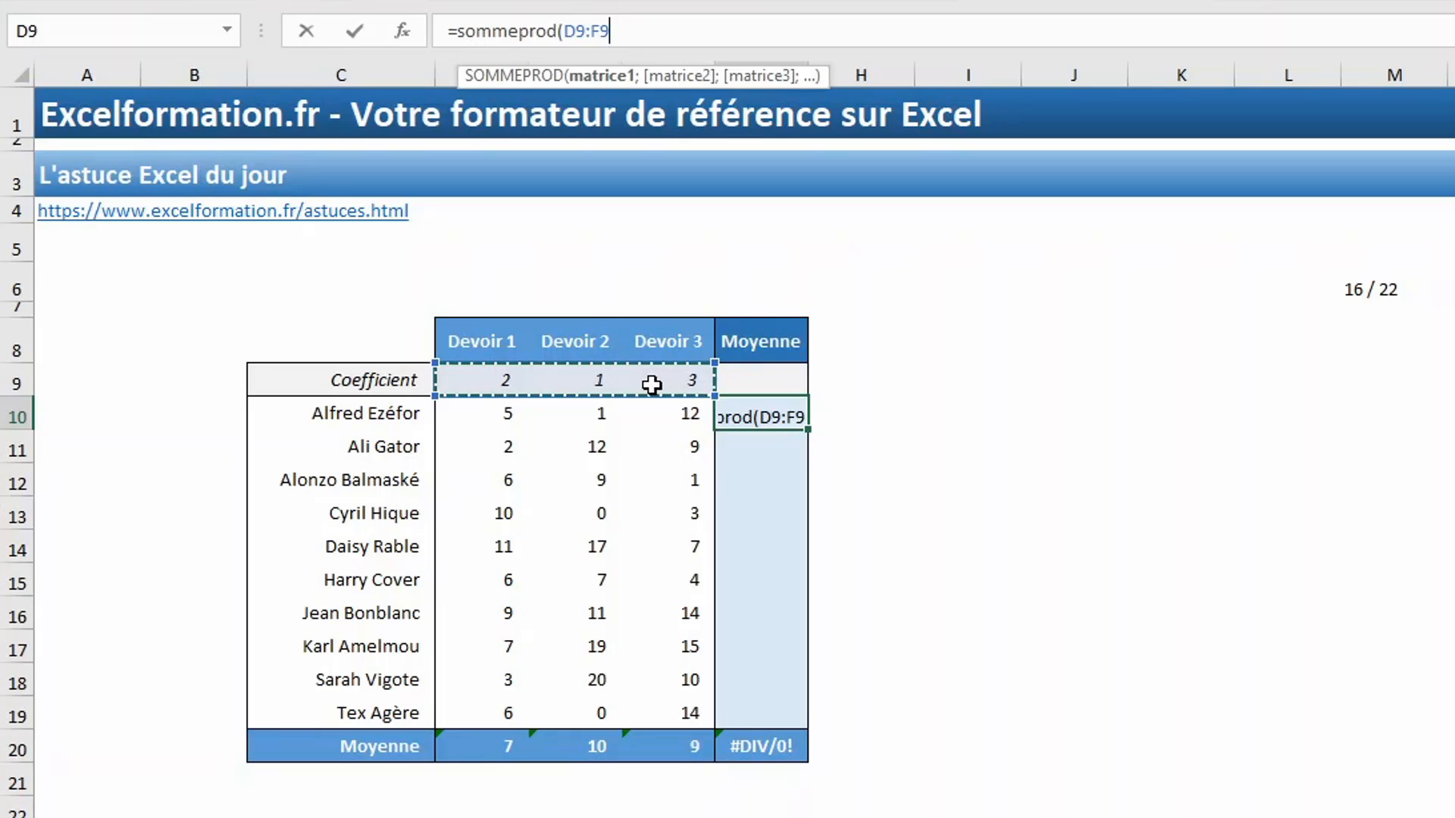
pyautogui.press('F4')
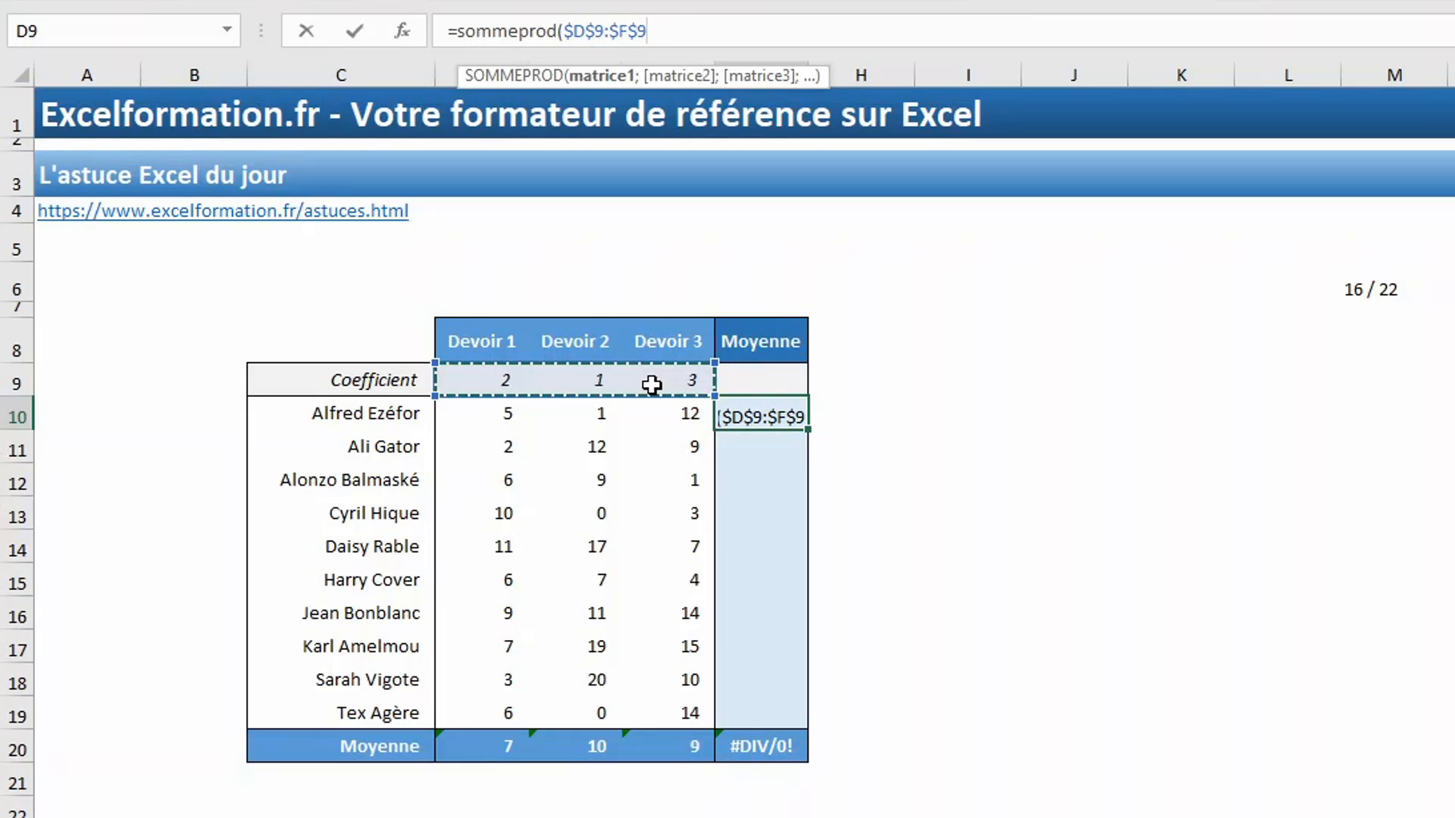
pyautogui.write(';')
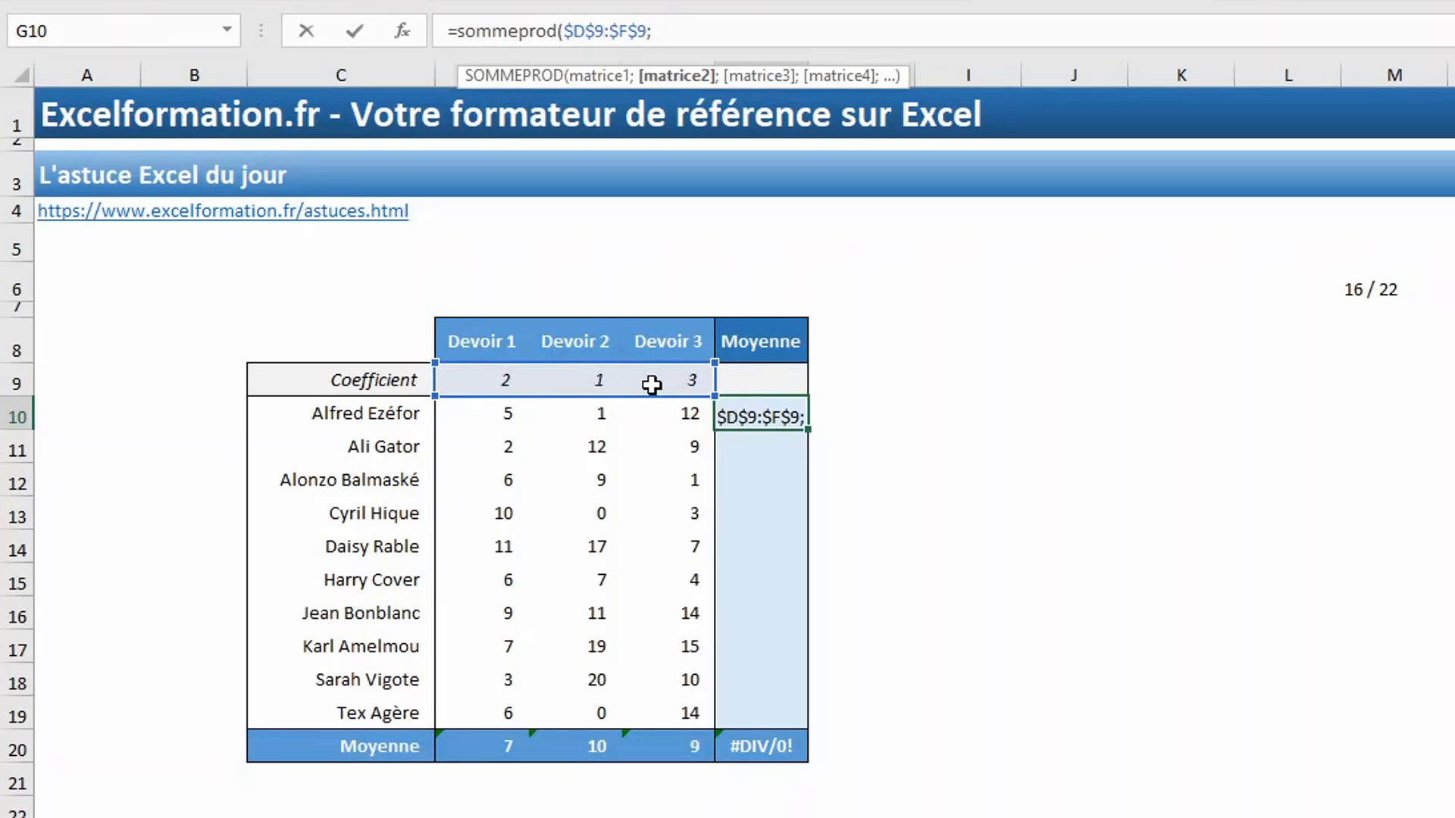
pyautogui.moveTo(466, 412); pyautogui.dragTo(691, 421)
pyautogui.write(')')
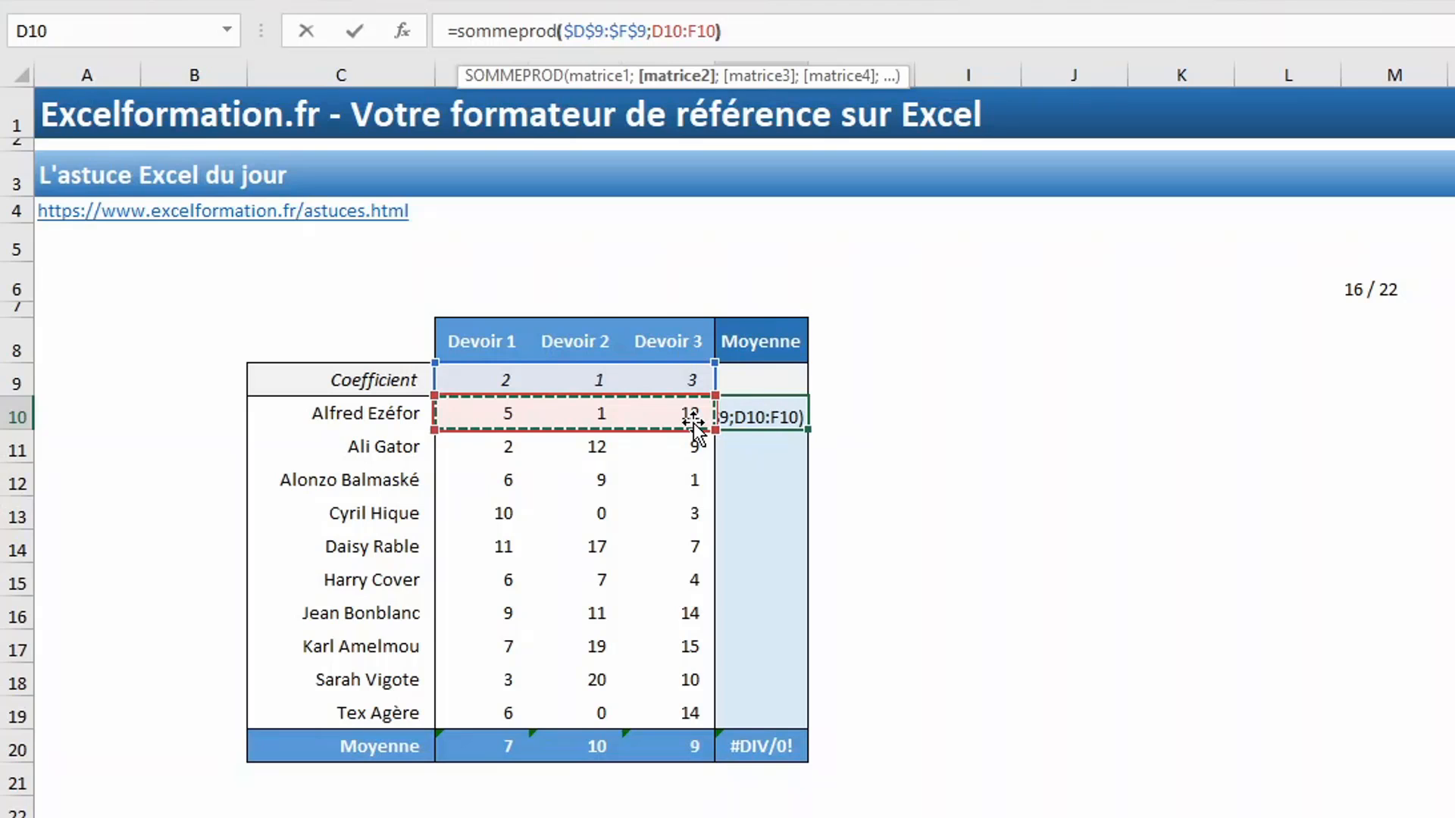
# Divide the SOMMEPROD by SOMME of $D$9:$F$9, and fill the G10 formula down to G19
pyautogui.write('/')
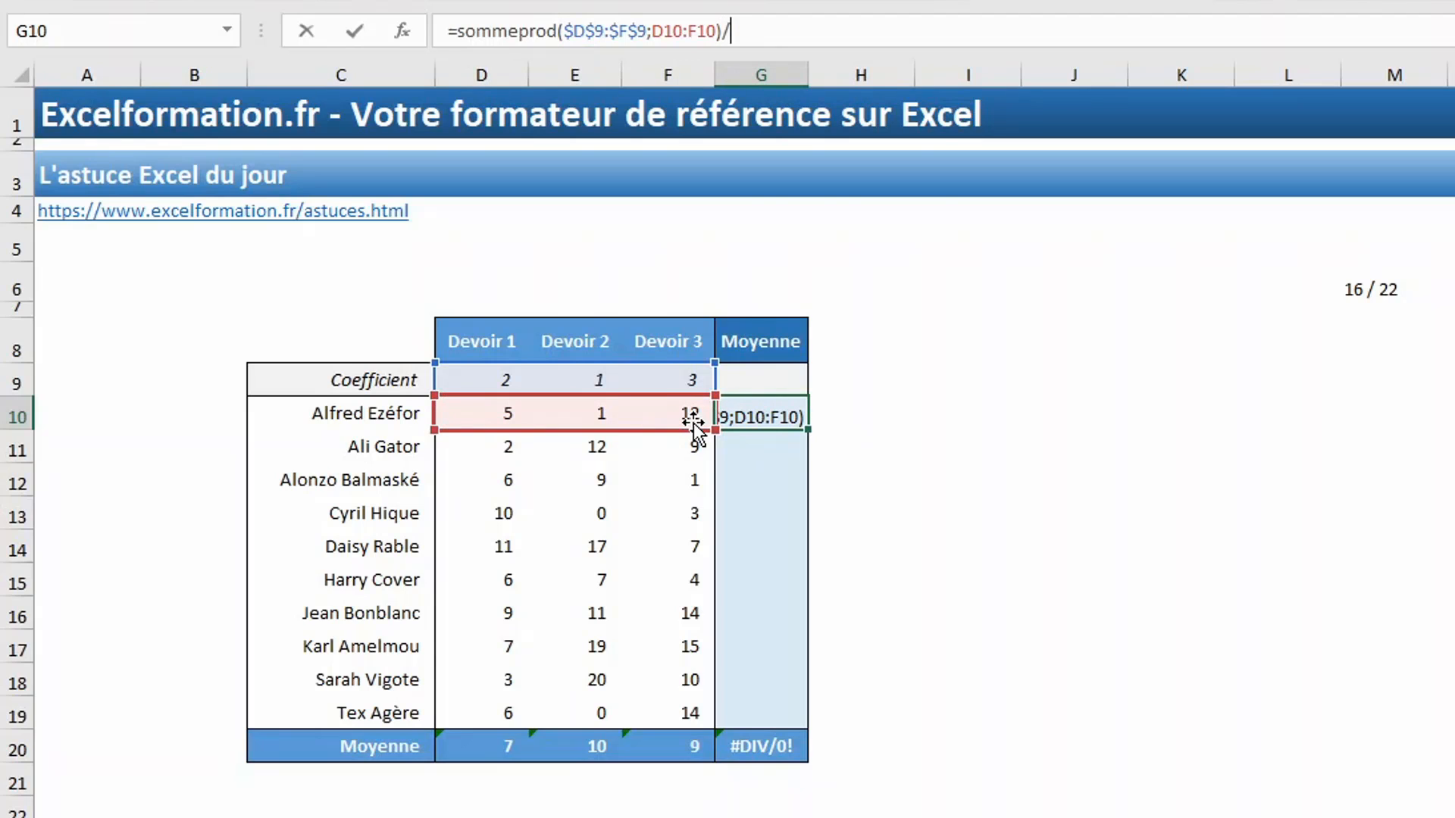
pyautogui.write('somme(')
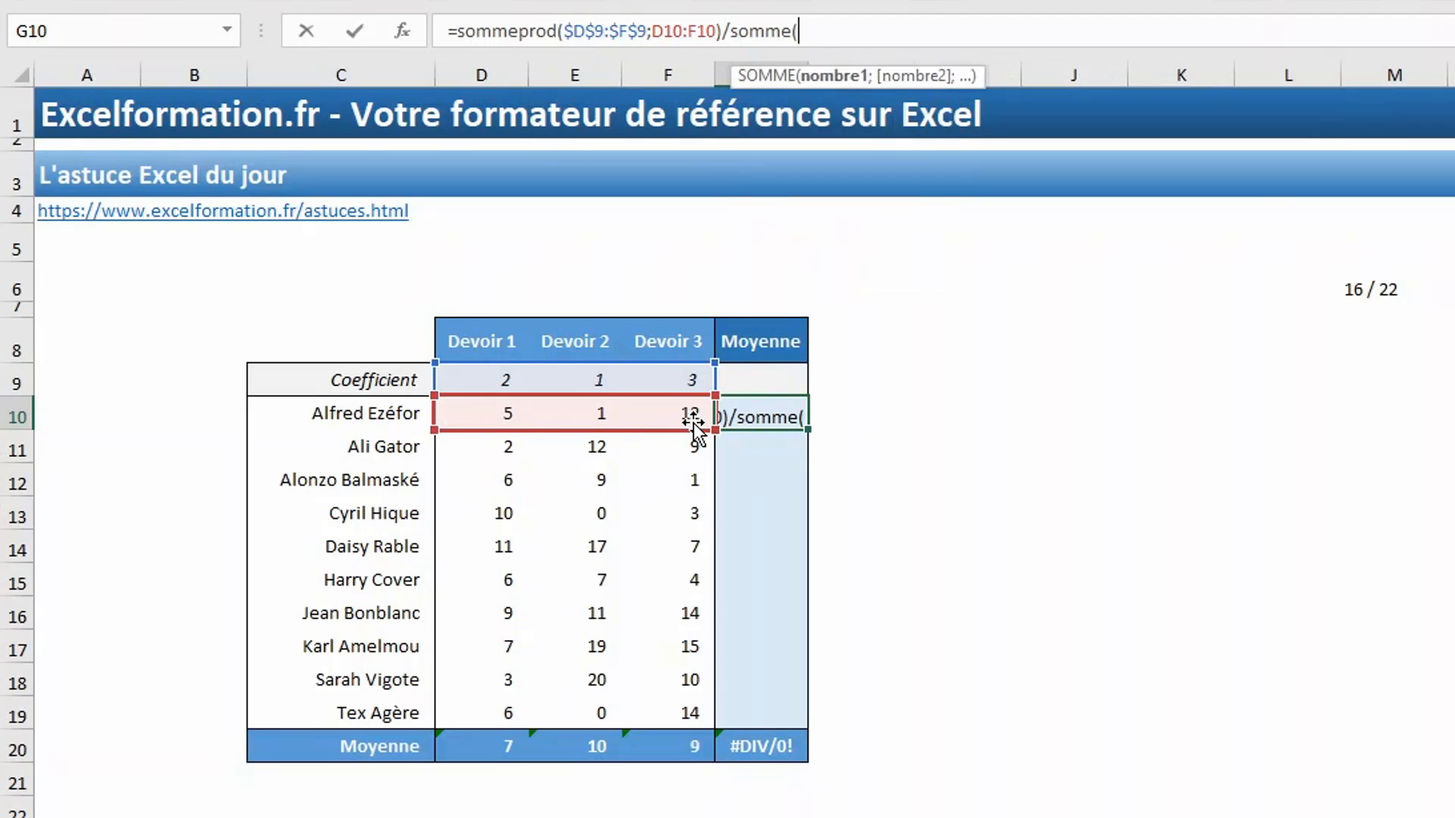
pyautogui.moveTo(459, 375); pyautogui.dragTo(672, 386)
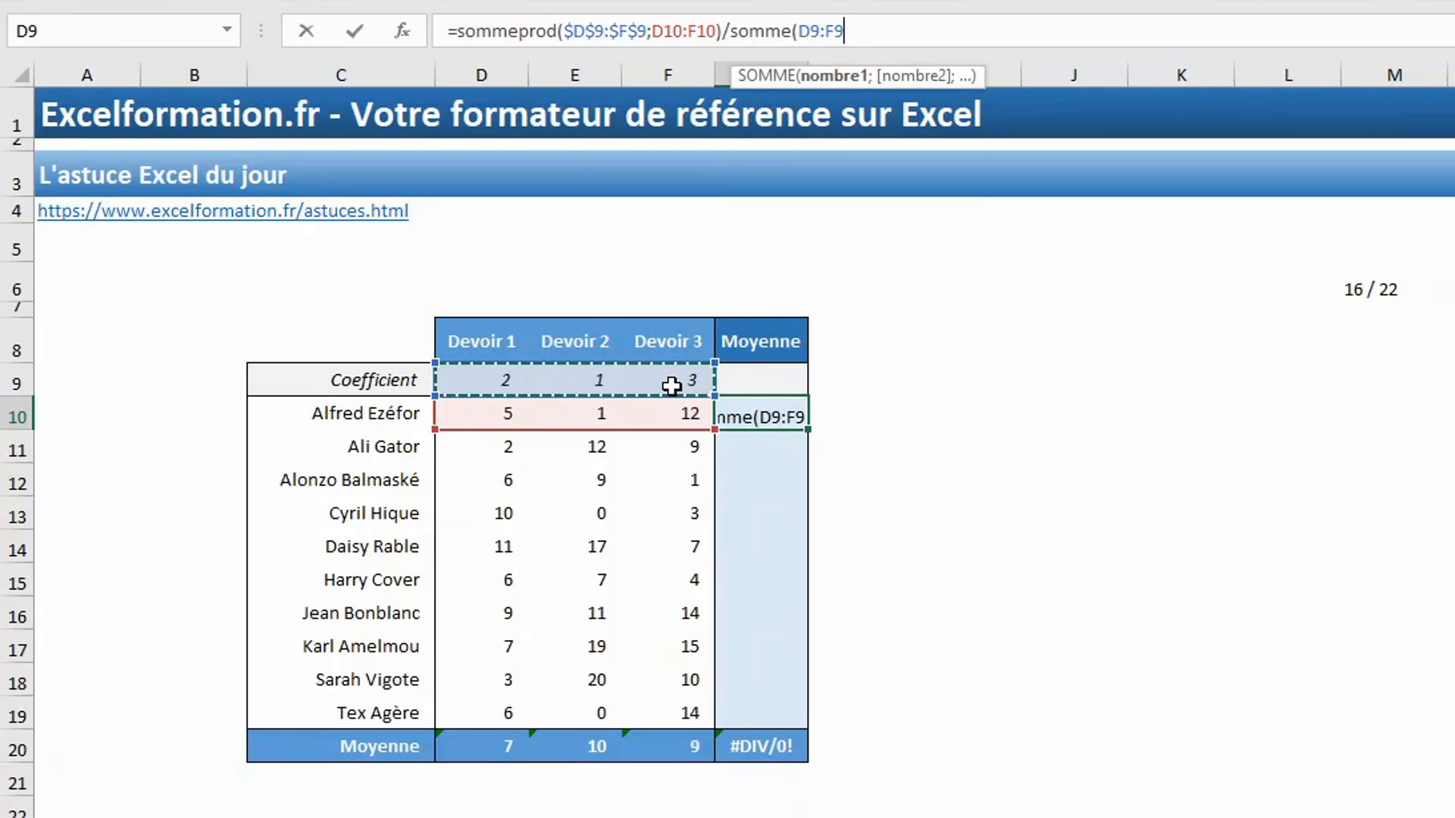
pyautogui.press('F4')
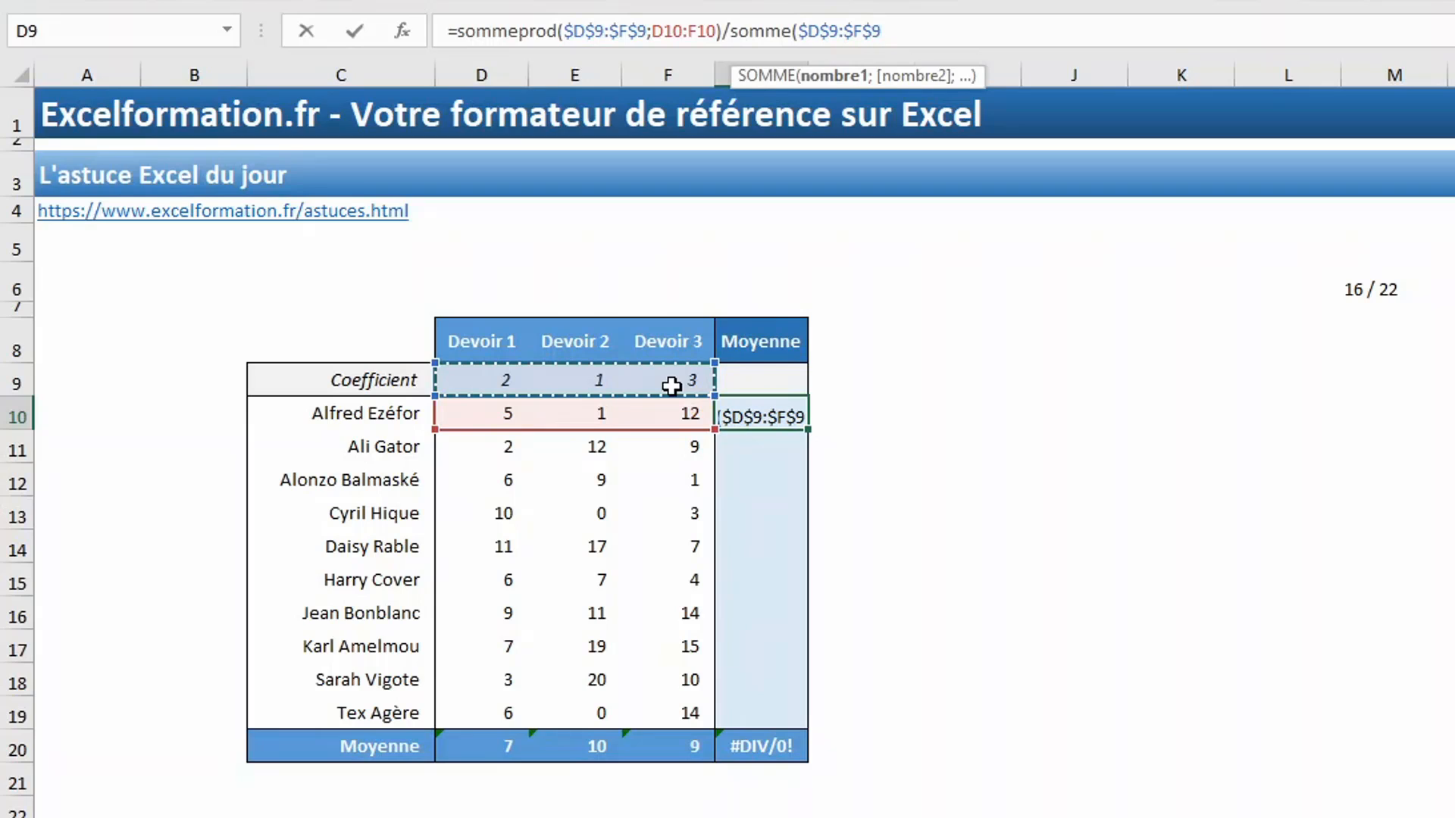
pyautogui.press('Return')
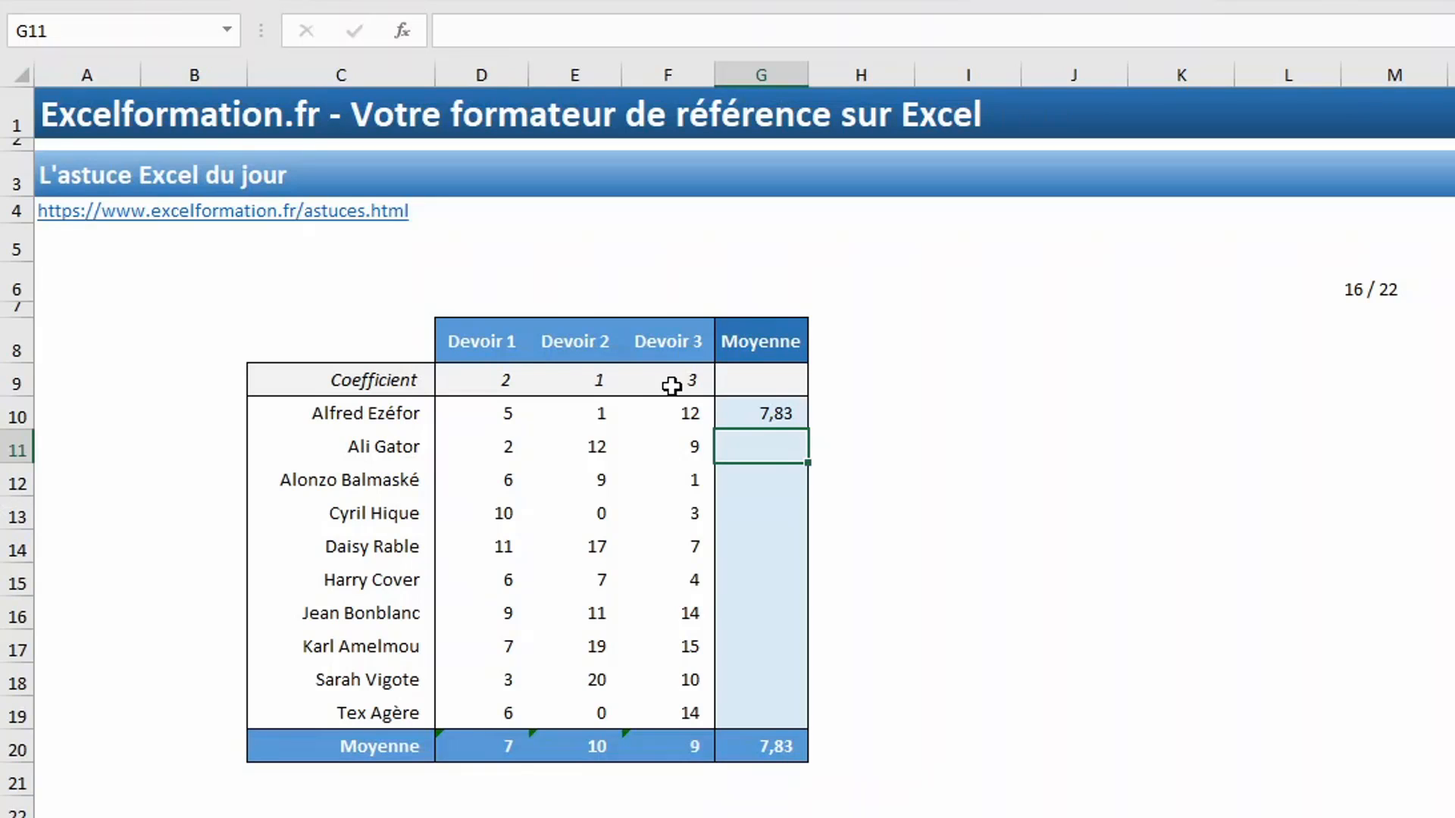
pyautogui.click(796, 416)
pyautogui.moveTo(806, 425); pyautogui.dragTo(759, 714)
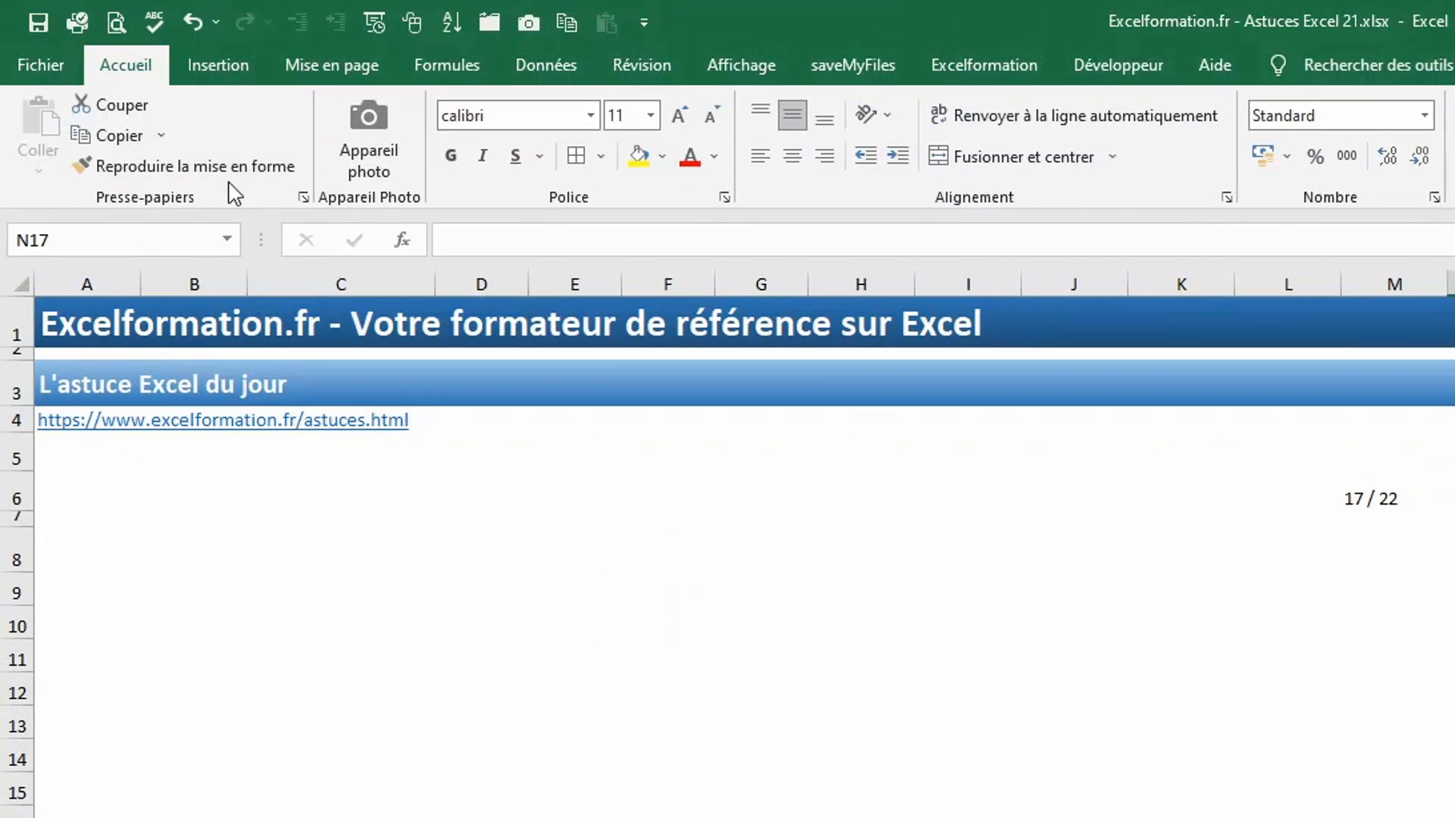
# Create a new query from the folder "Ventes à combiner"
pyautogui.click(559, 60)
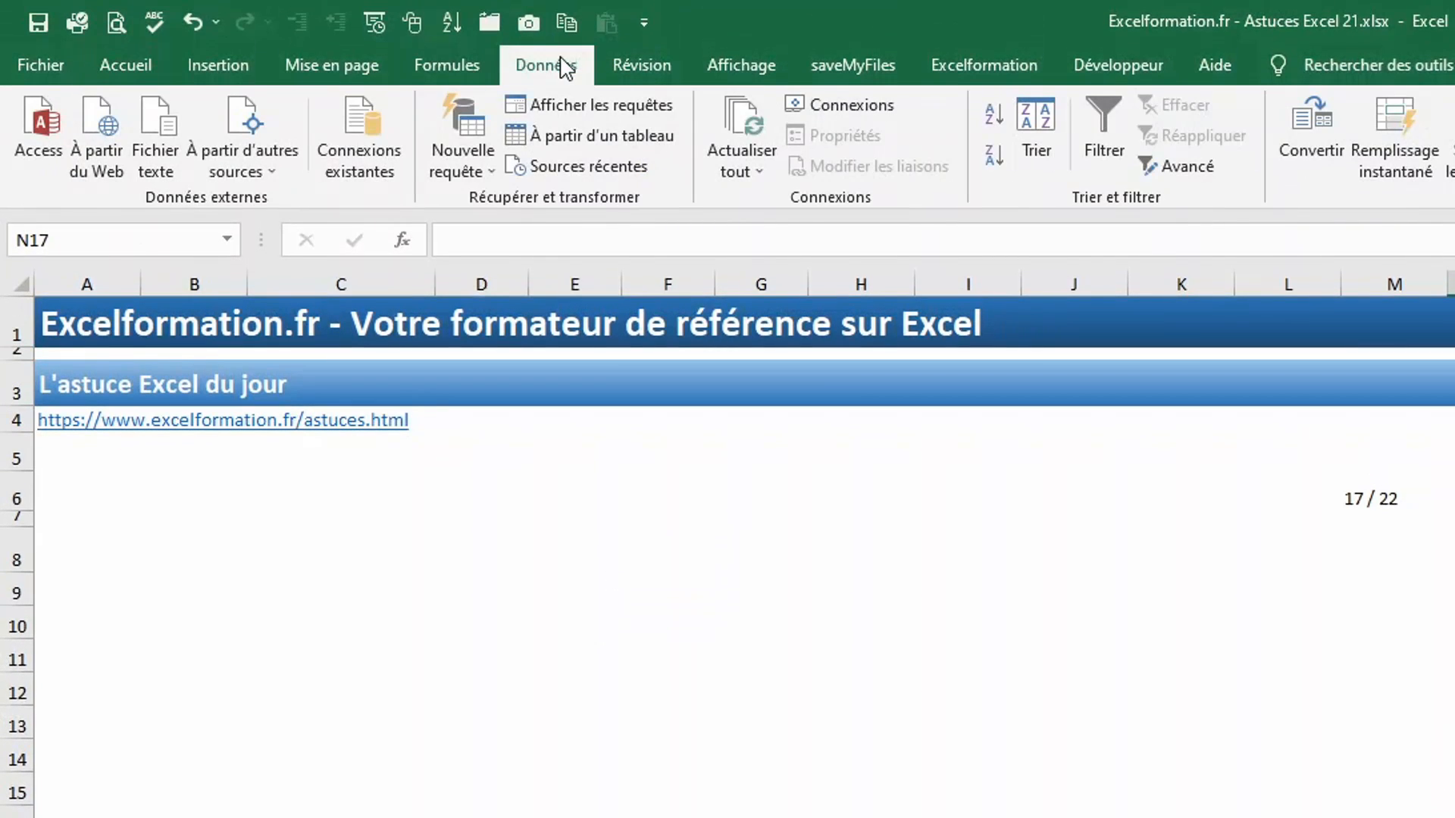
pyautogui.click(483, 123)
pyautogui.moveTo(604, 213)
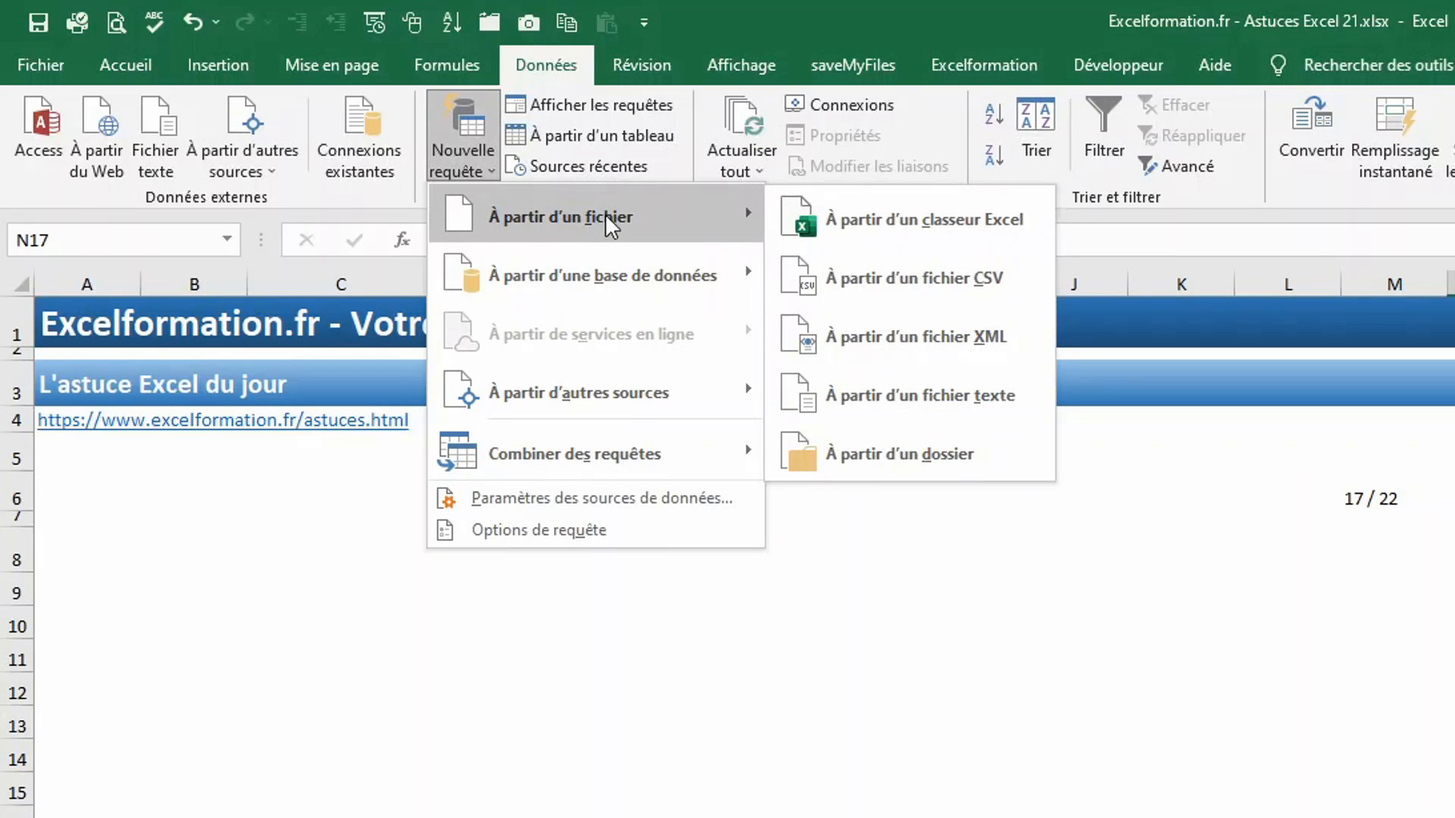
pyautogui.click(879, 448)
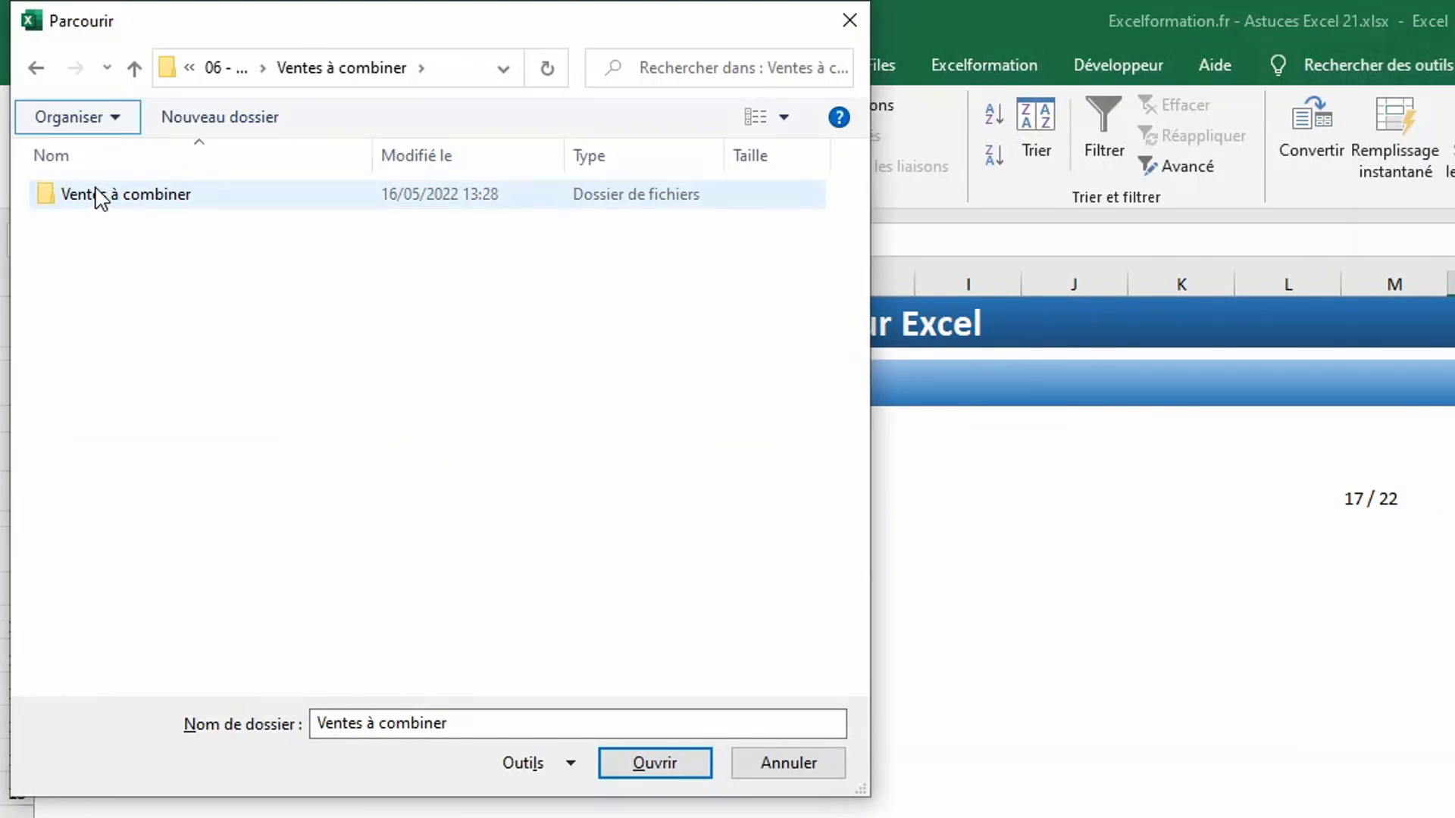
pyautogui.click(97, 195)
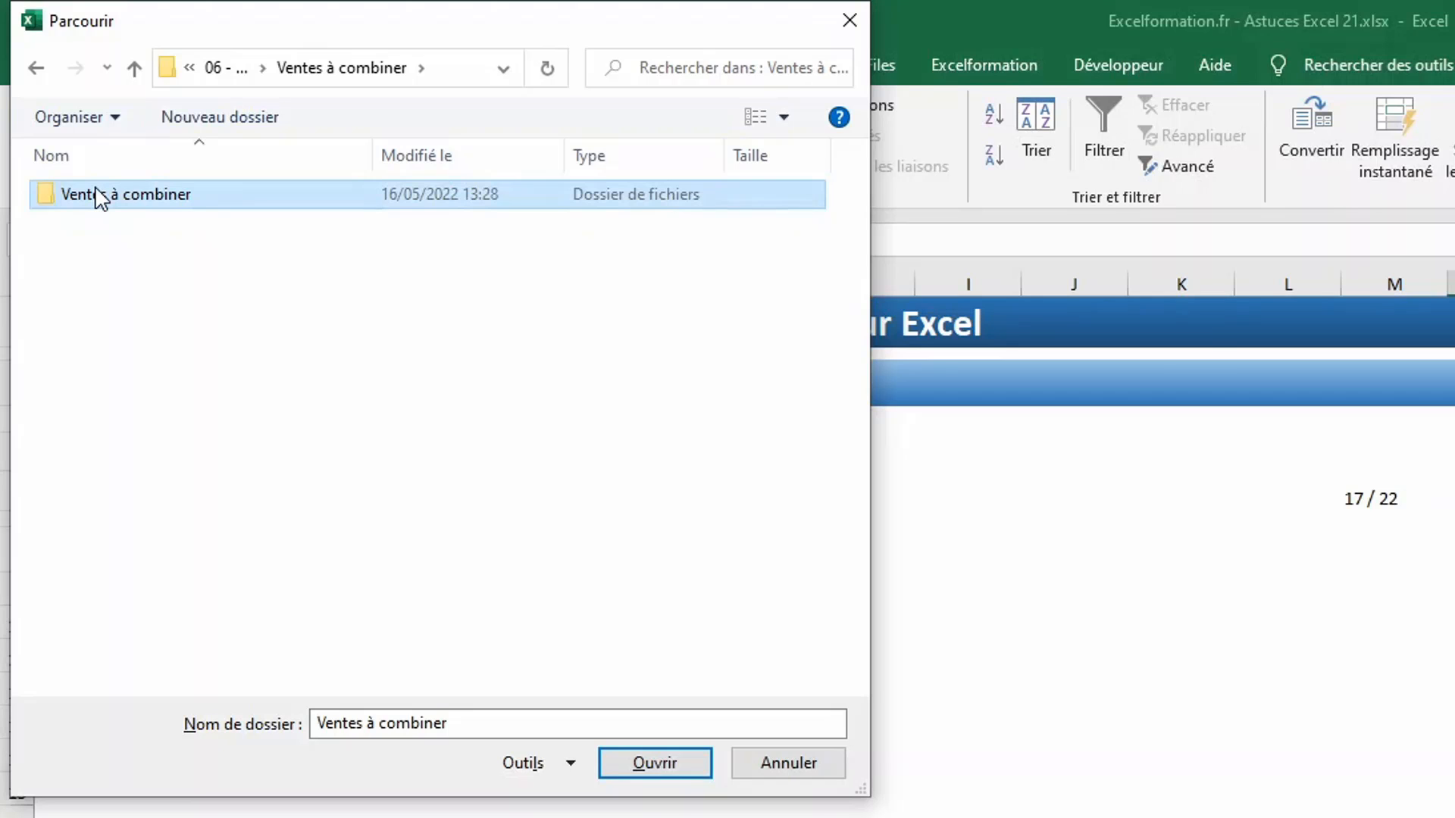
pyautogui.click(638, 766)
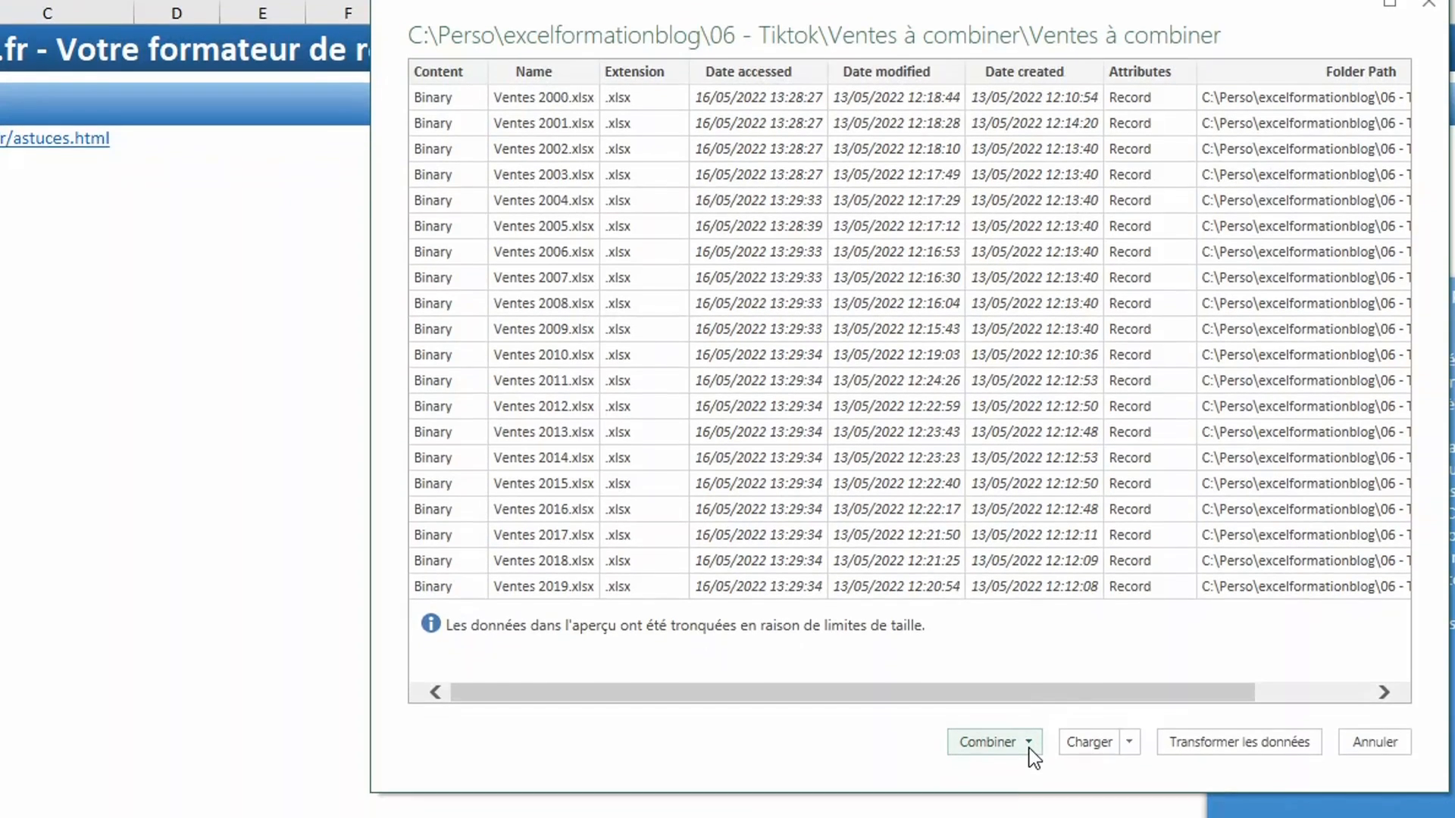
# Combine and load the folder's files using sheet Feuil1, and check the source files in the Source.Name filter list
pyautogui.click(1029, 771)
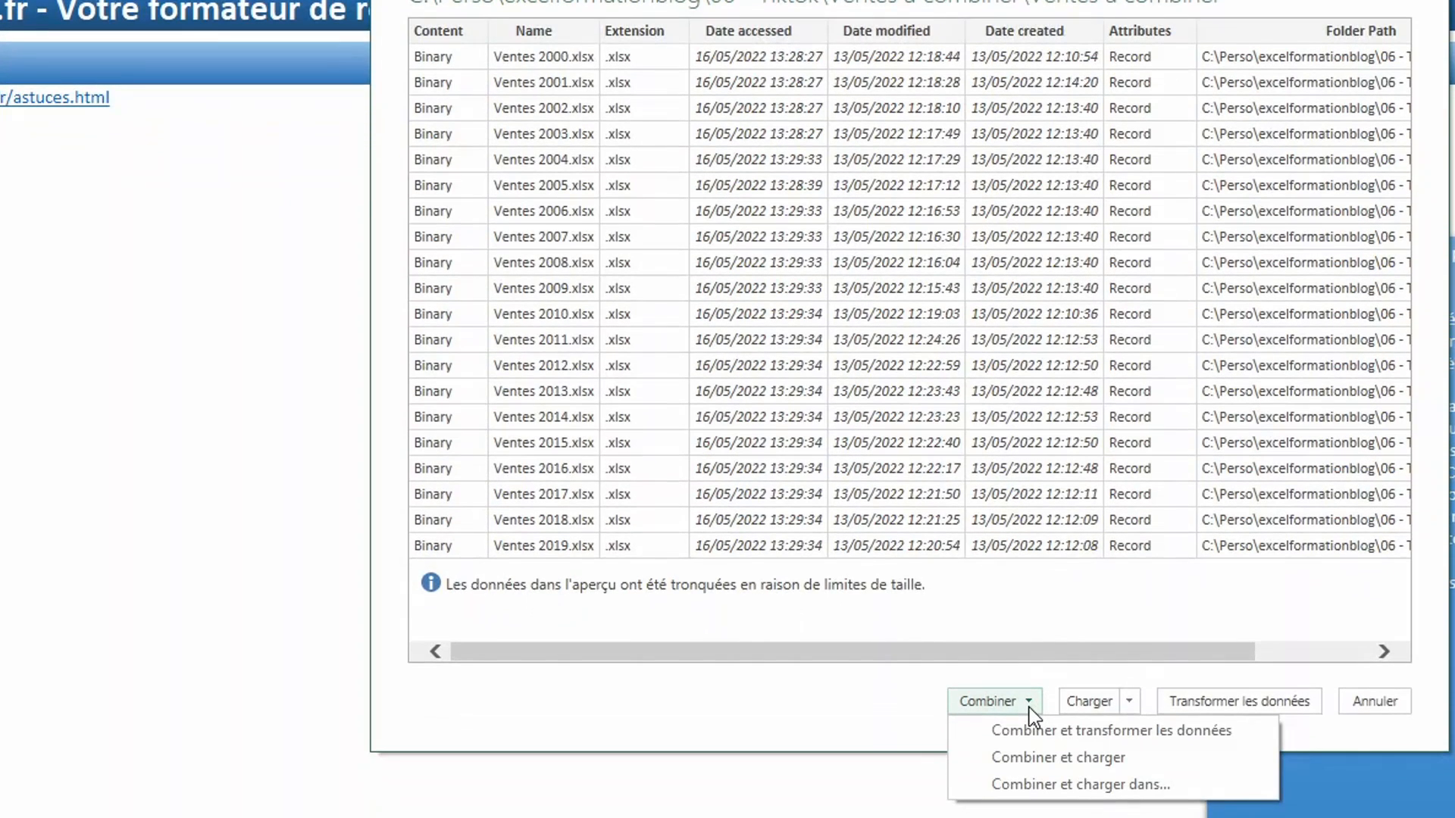
pyautogui.click(1049, 758)
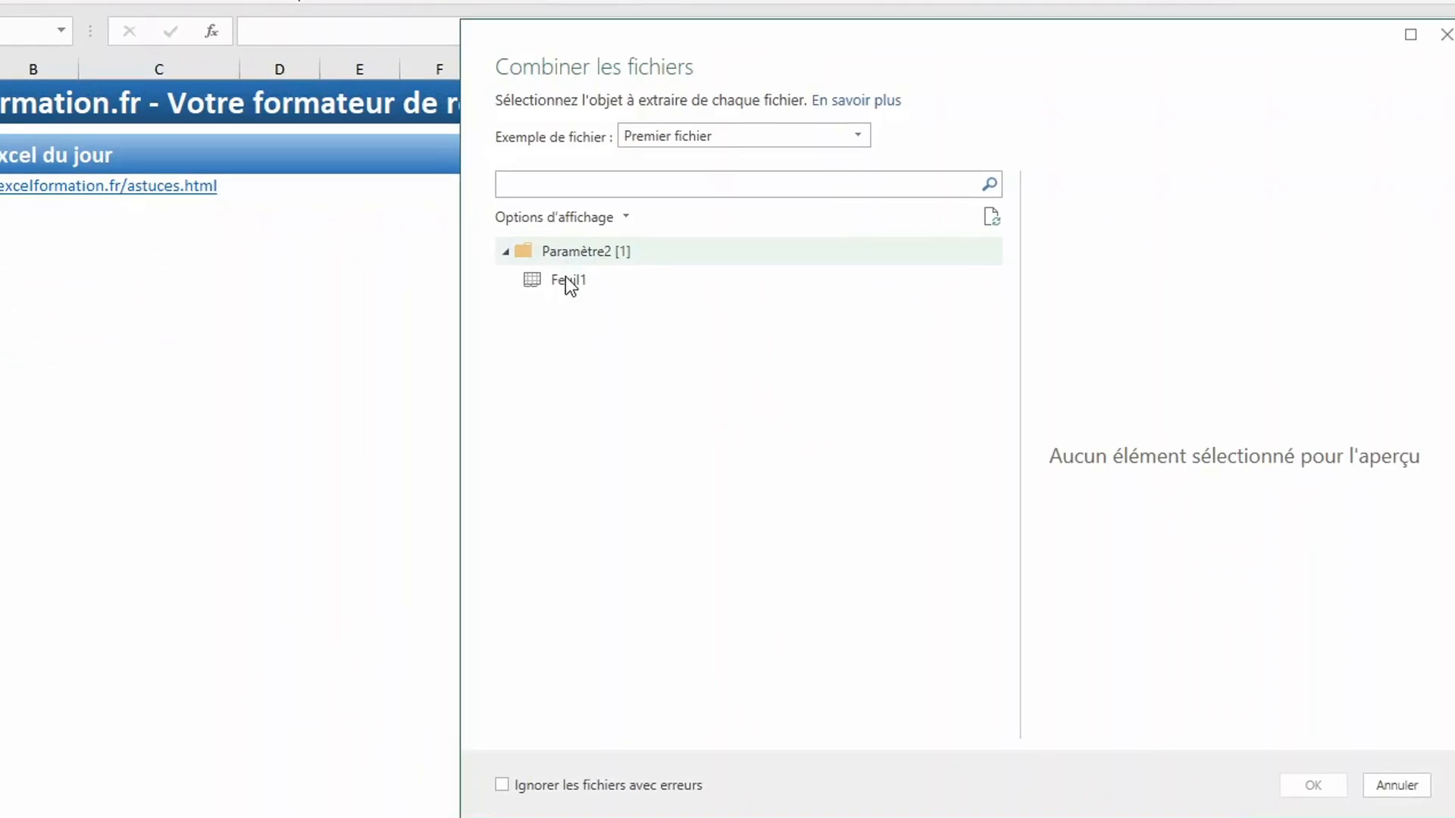
pyautogui.click(553, 271)
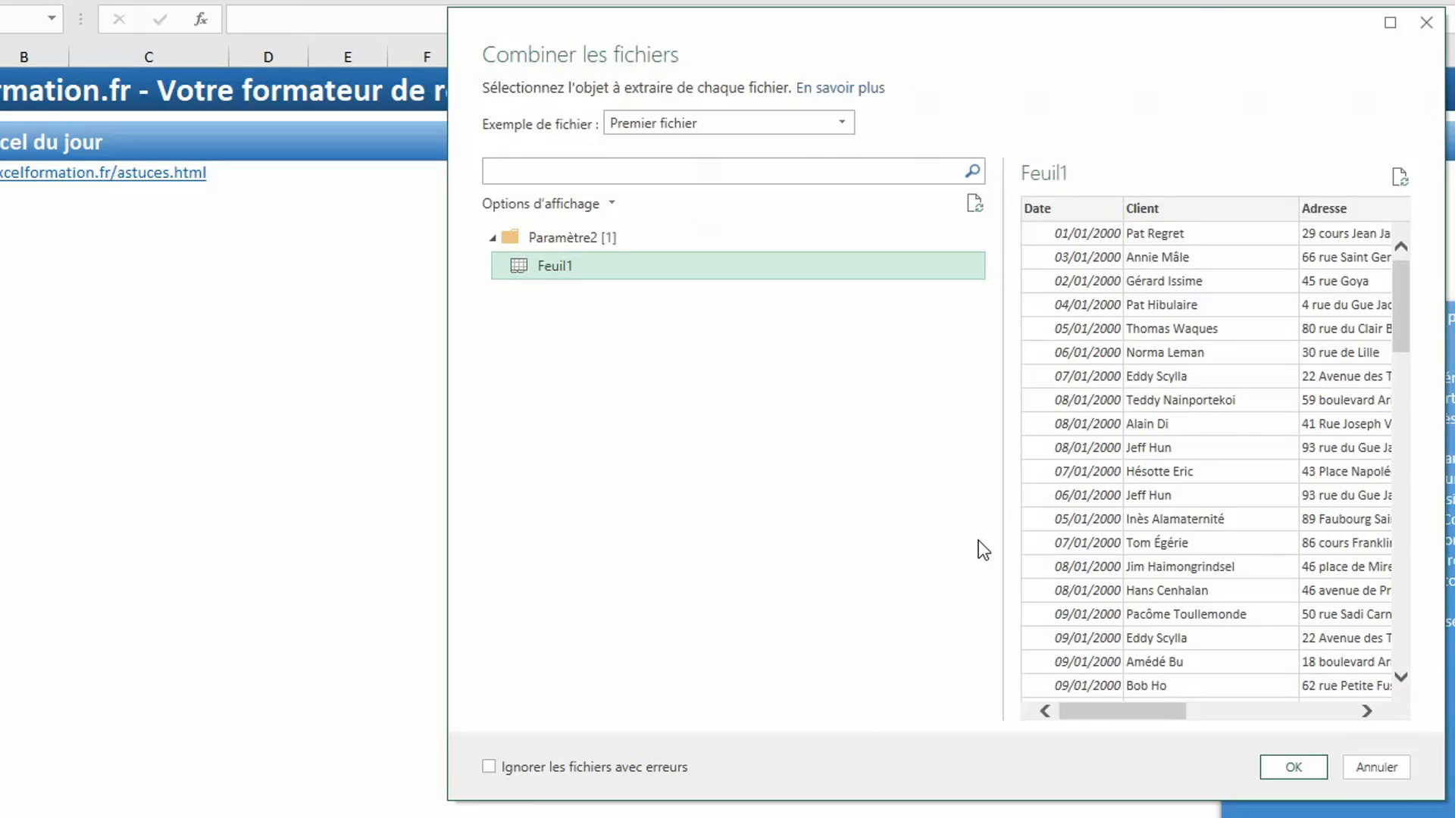
pyautogui.click(1294, 768)
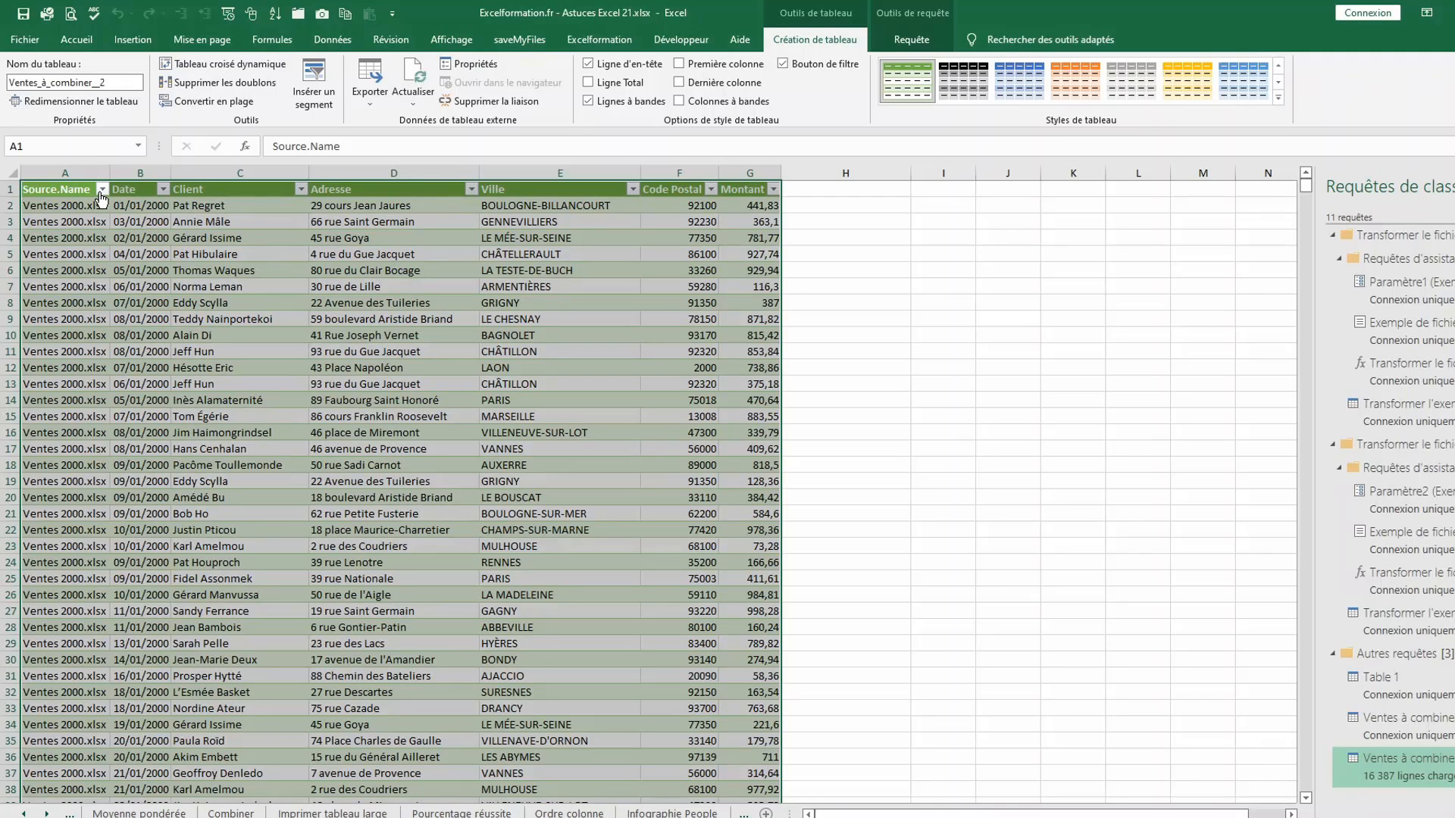
pyautogui.click(102, 190)
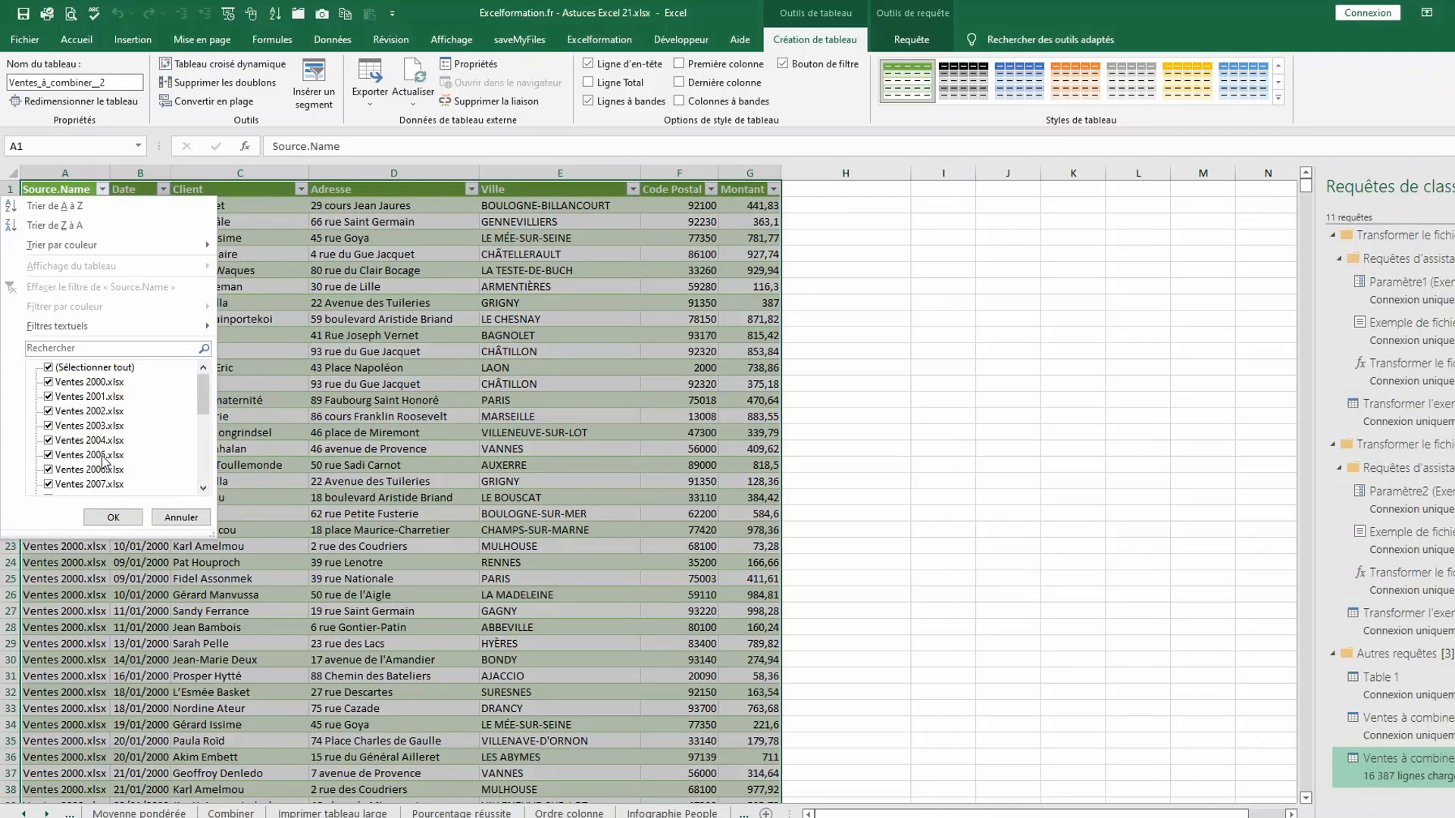
pyautogui.click(173, 518)
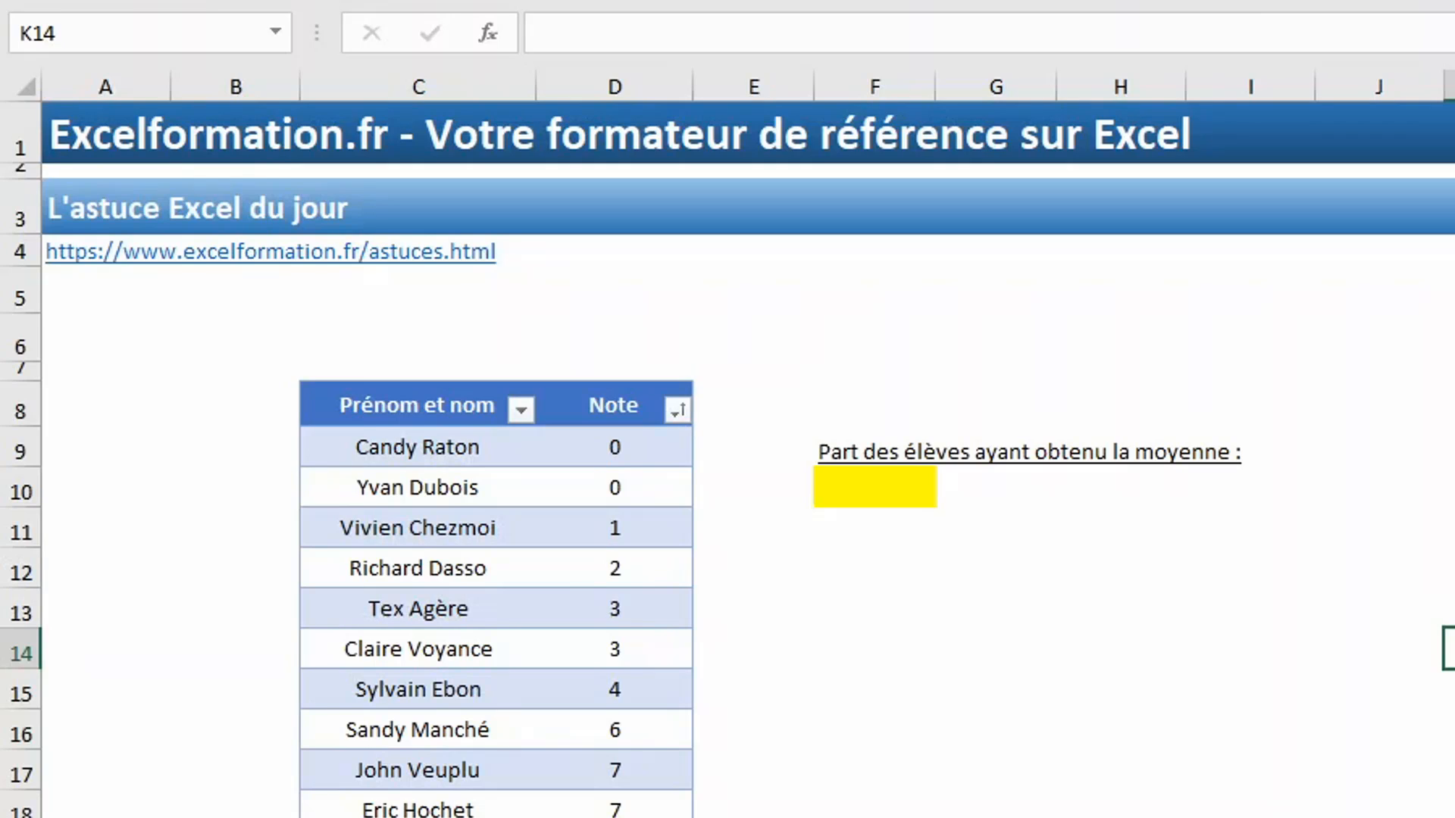
# Start a formula in F10 with NB.SI counting the releveNotes[Note] values that meet the criterion ">=10"
pyautogui.click(873, 486)
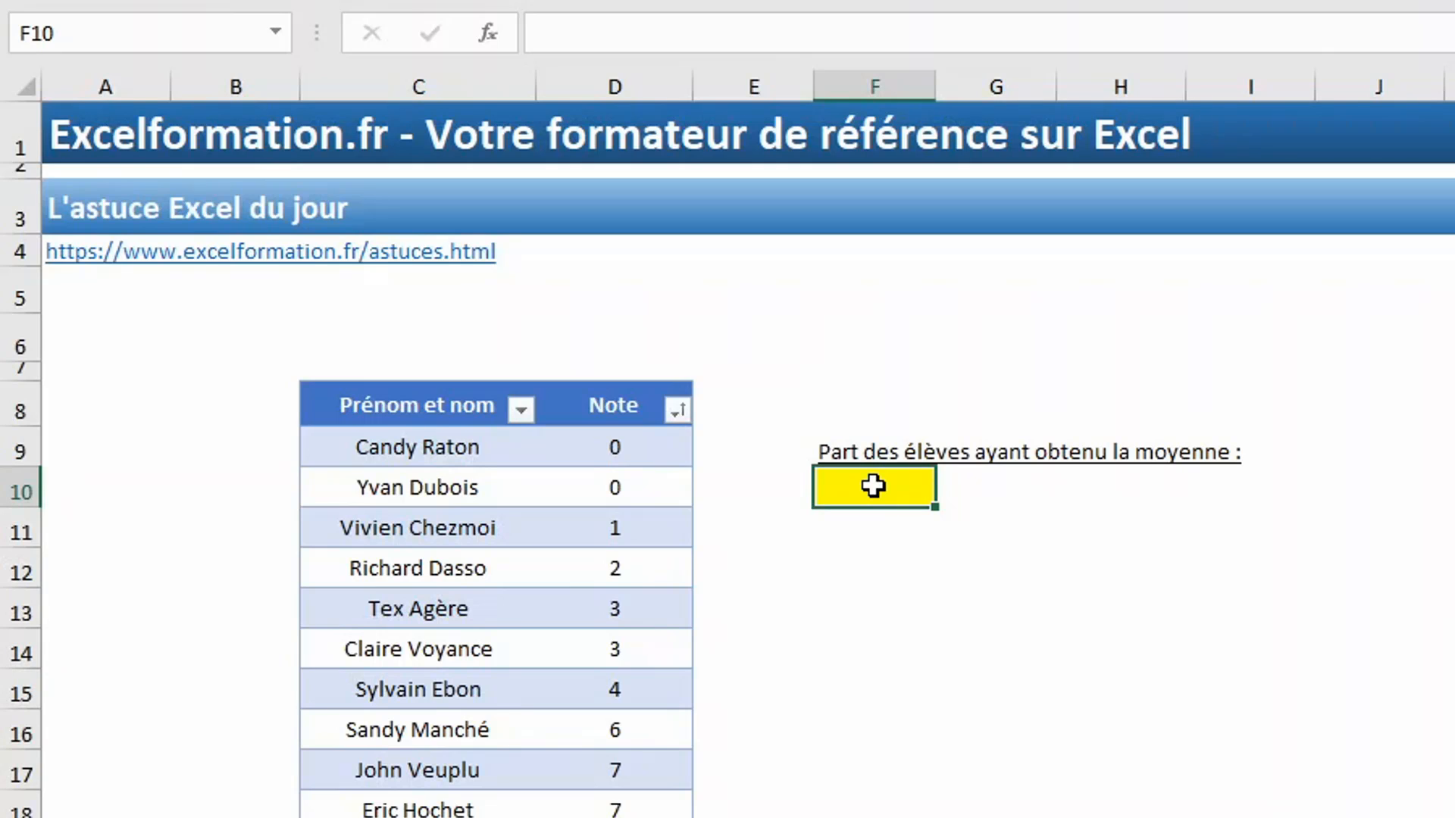
pyautogui.write('=nb.s')
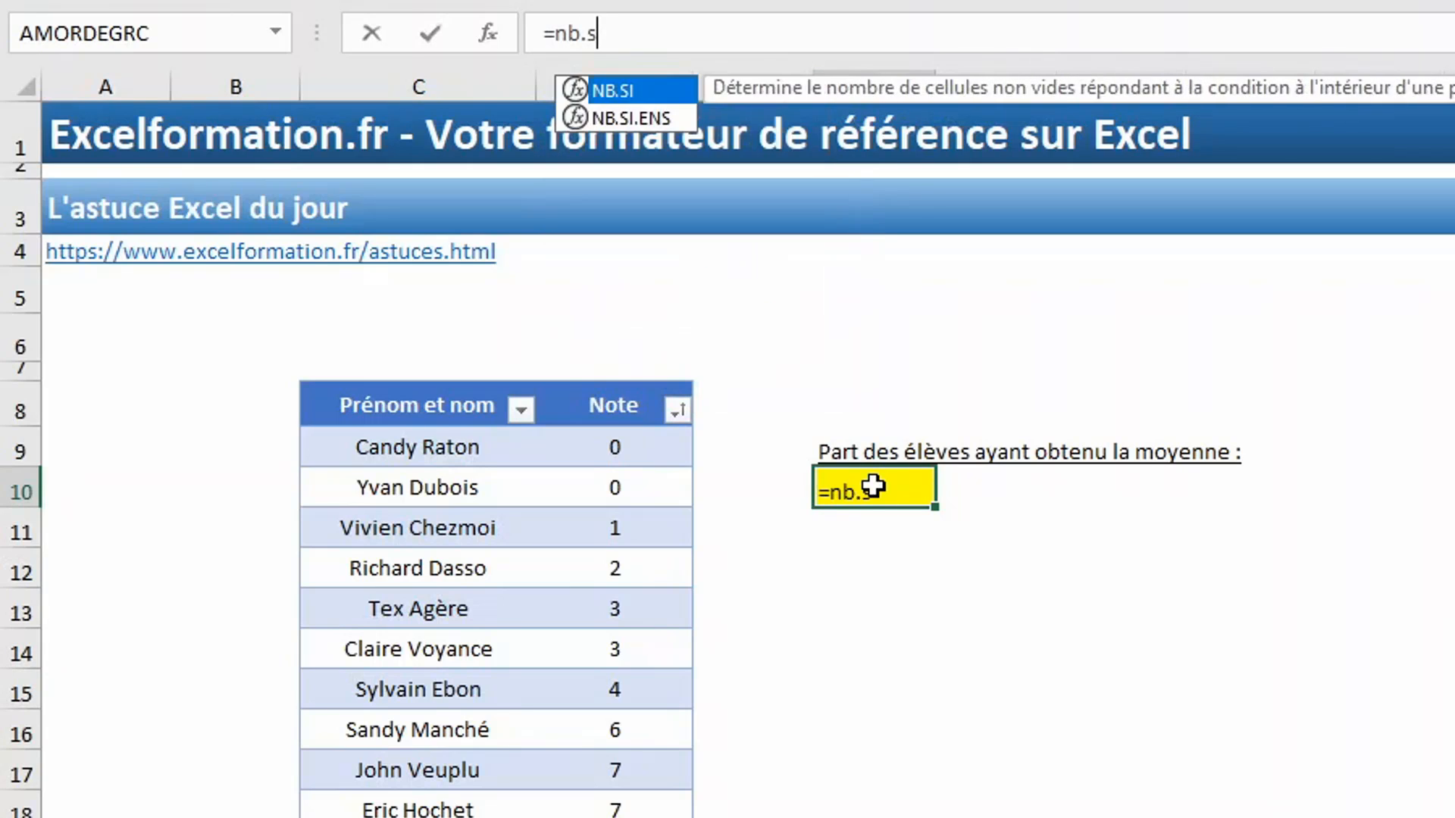
pyautogui.write('i(')
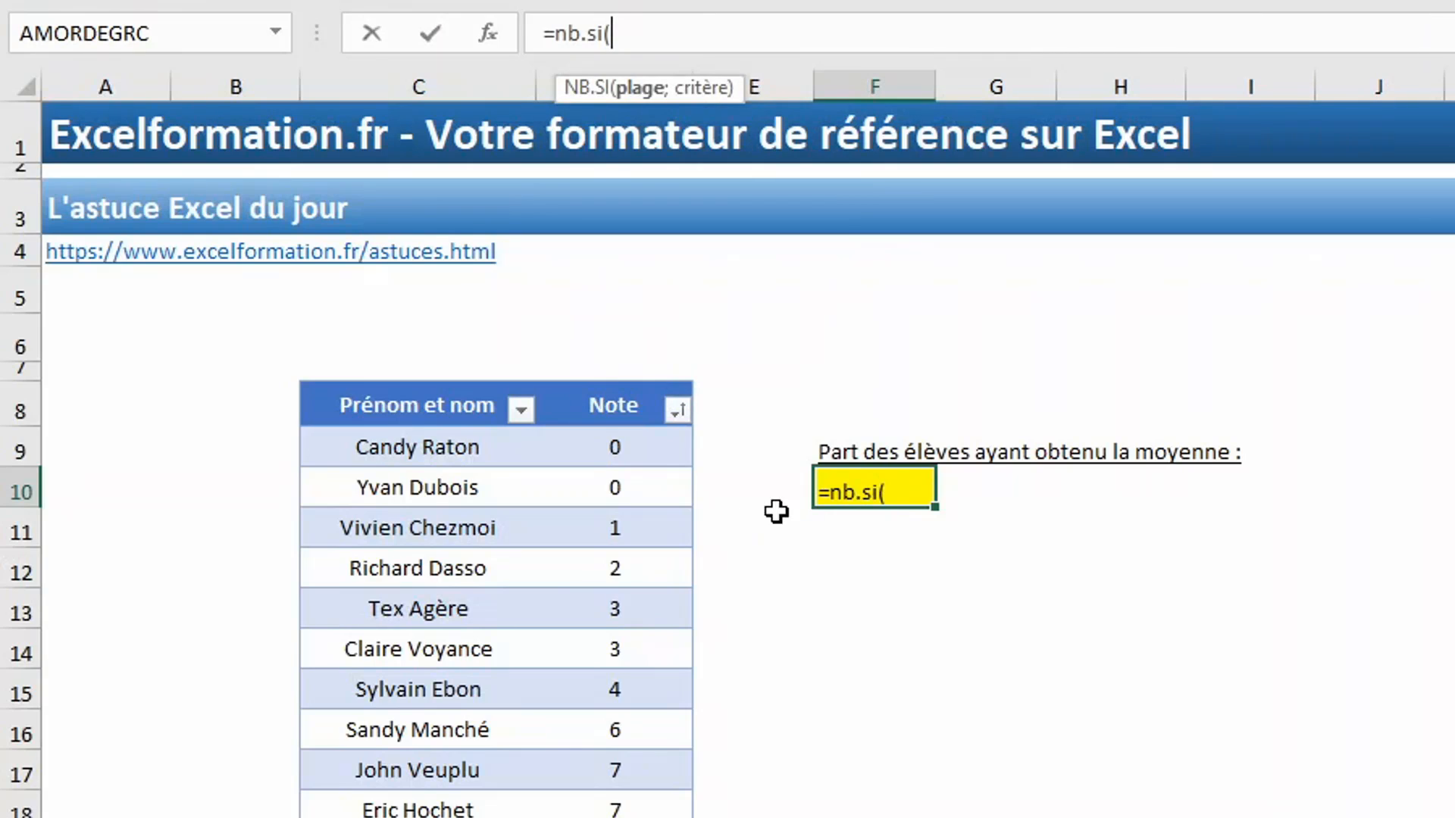
pyautogui.moveTo(618, 437); pyautogui.dragTo(618, 817)
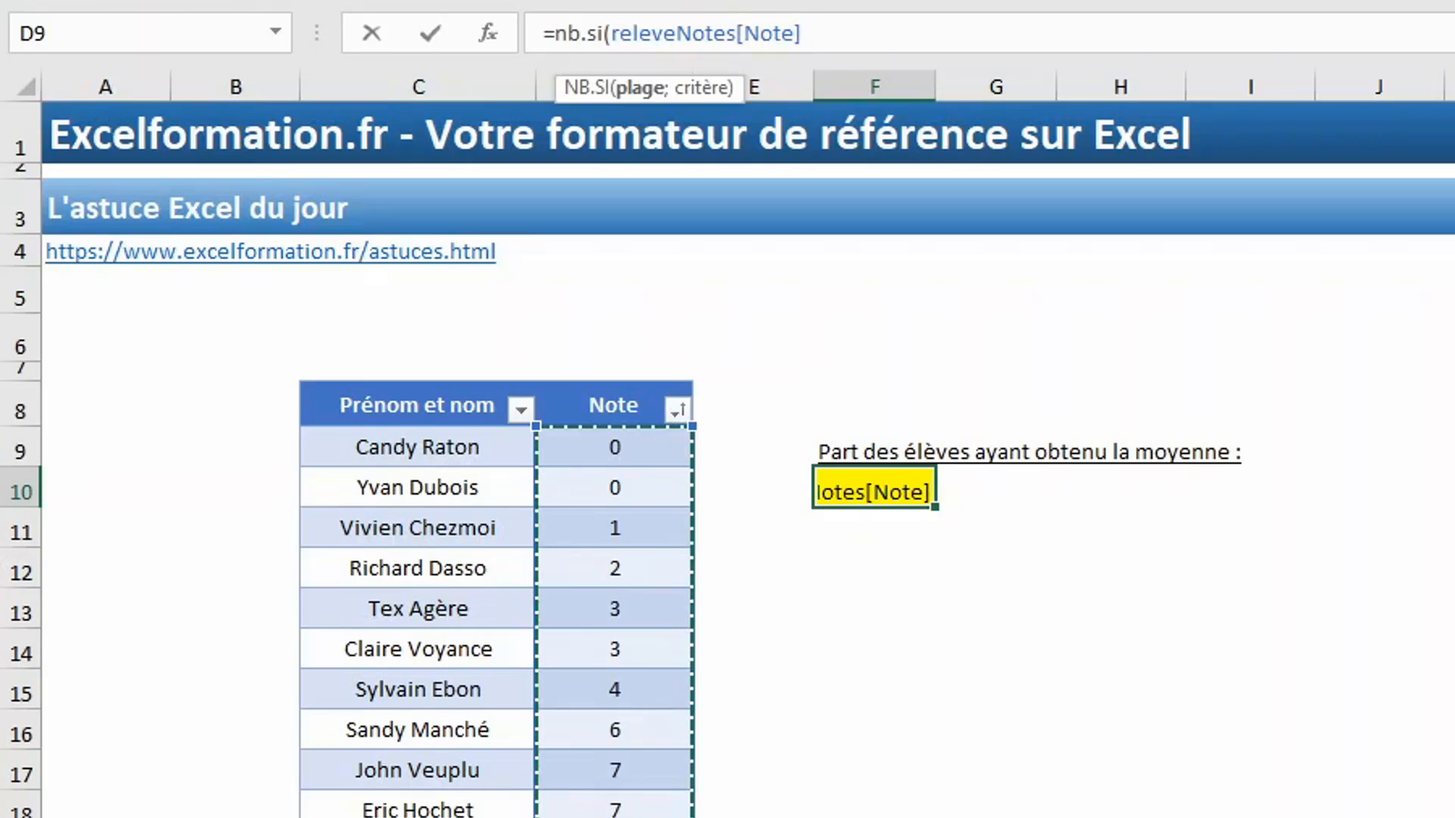
pyautogui.write(';')
pyautogui.write('"')
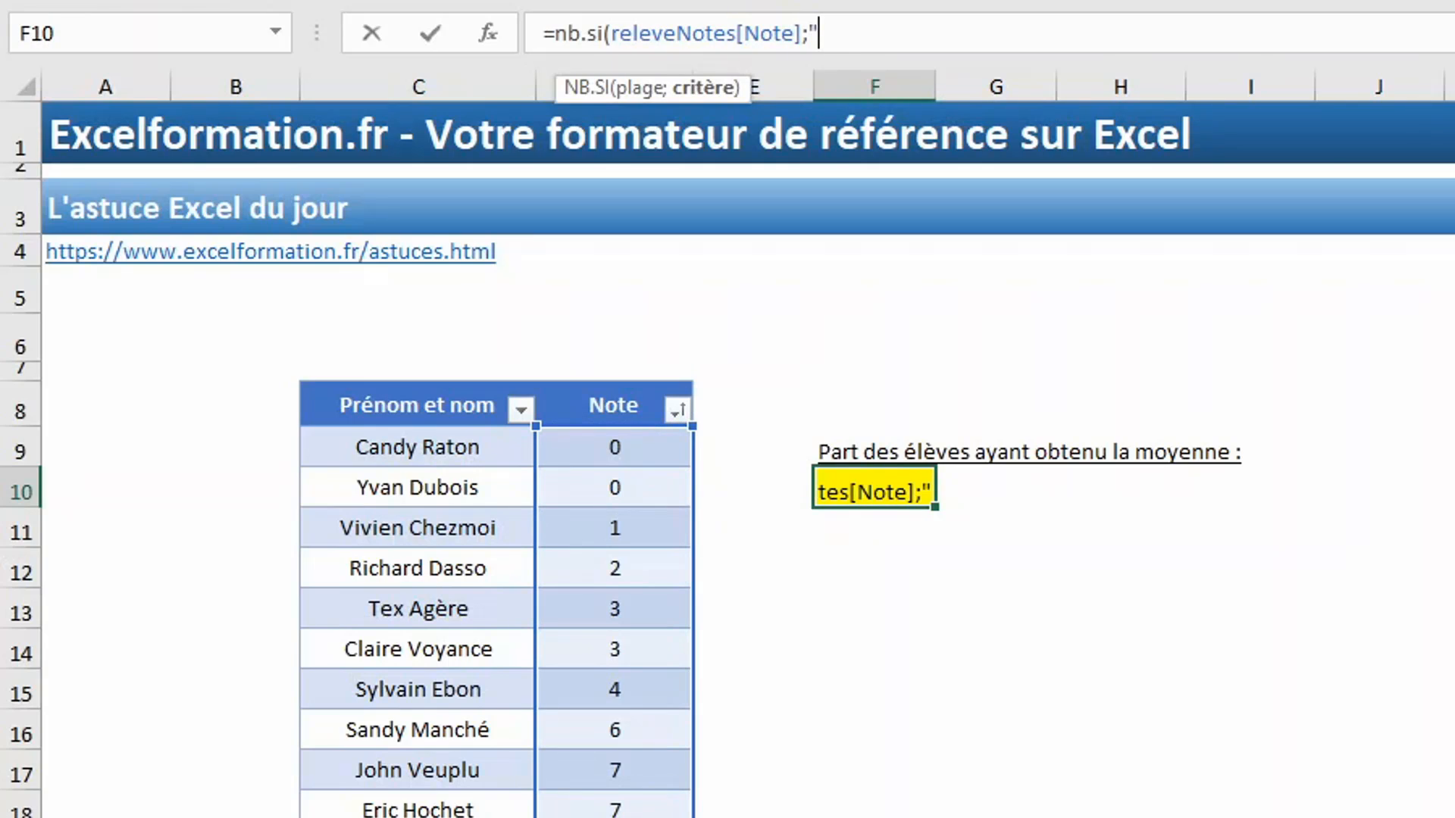
pyautogui.write('>')
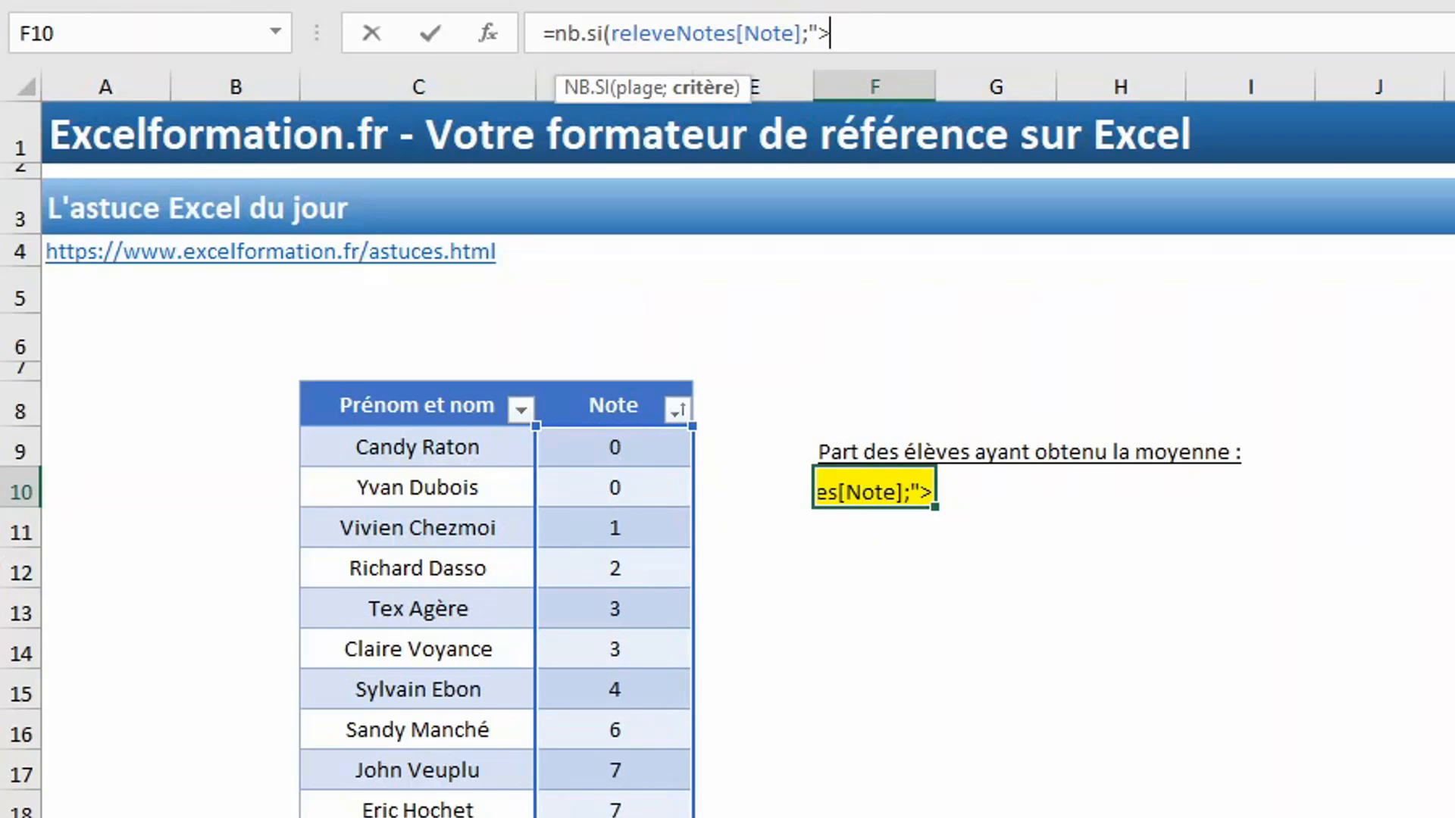
pyautogui.write('=10')
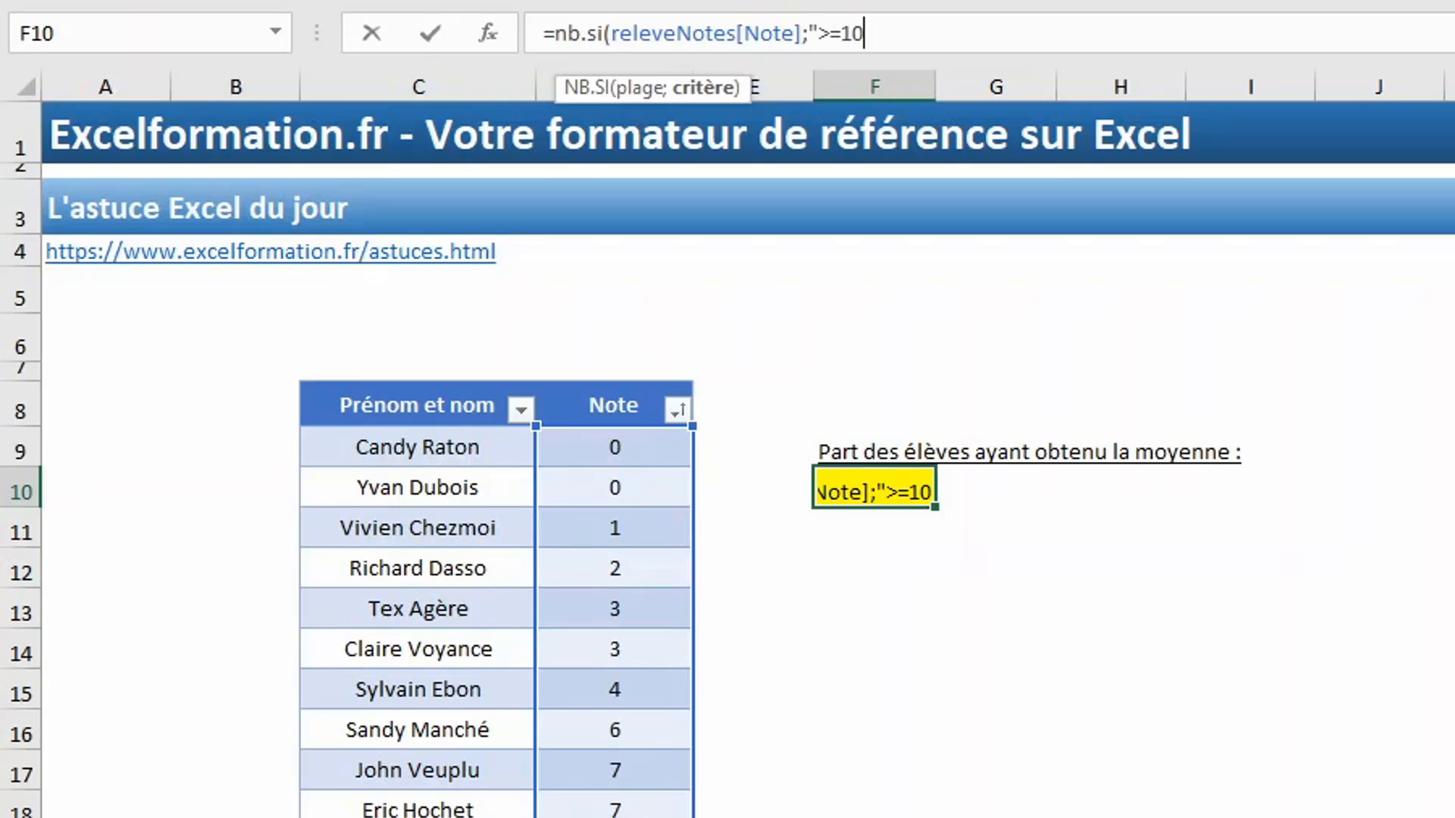
pyautogui.write('")')
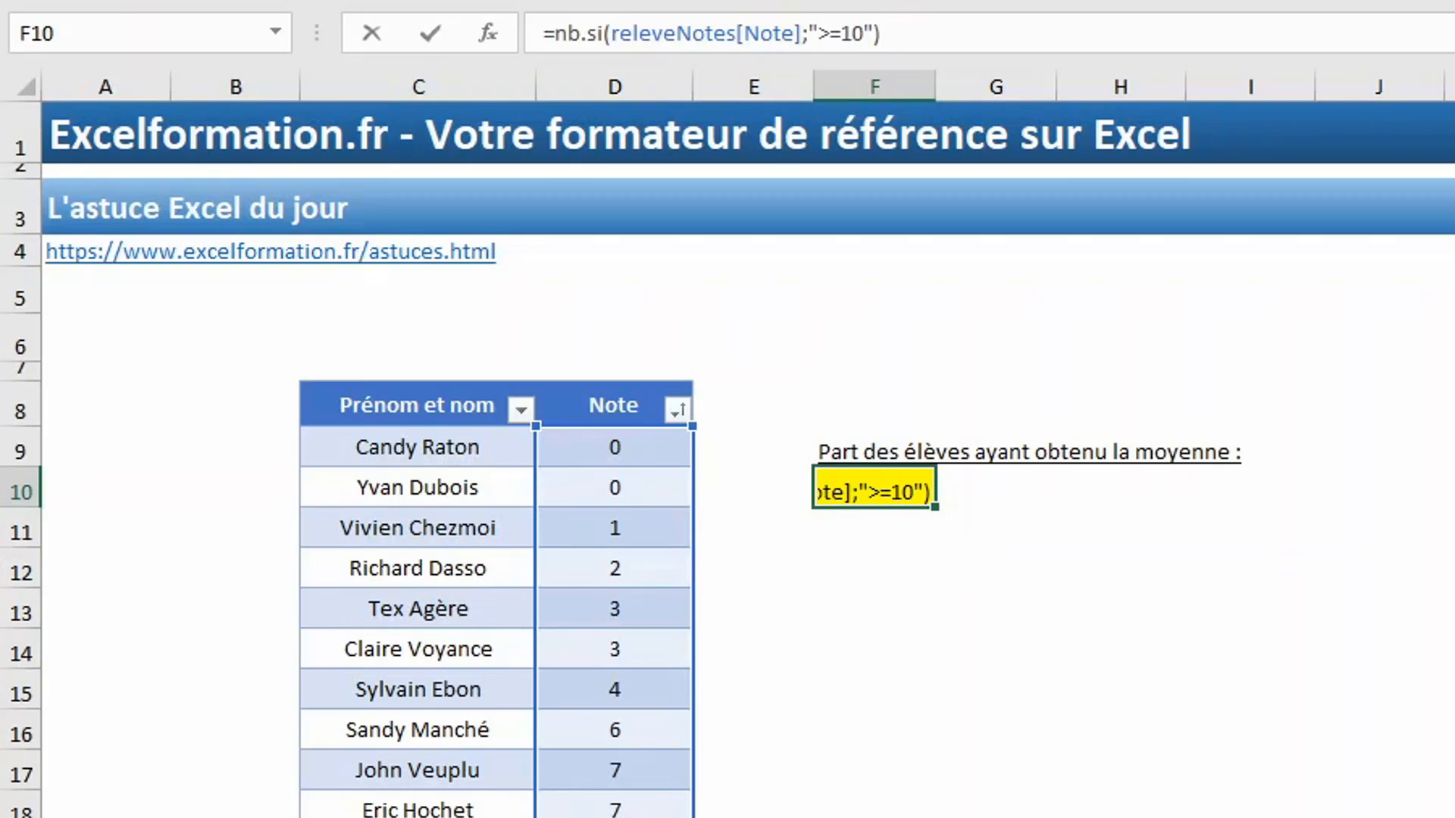
# Divide the NB.SI count in F10 by NB(releveNotes[Note]), and format the cell as a percentage
pyautogui.write('/nb(')
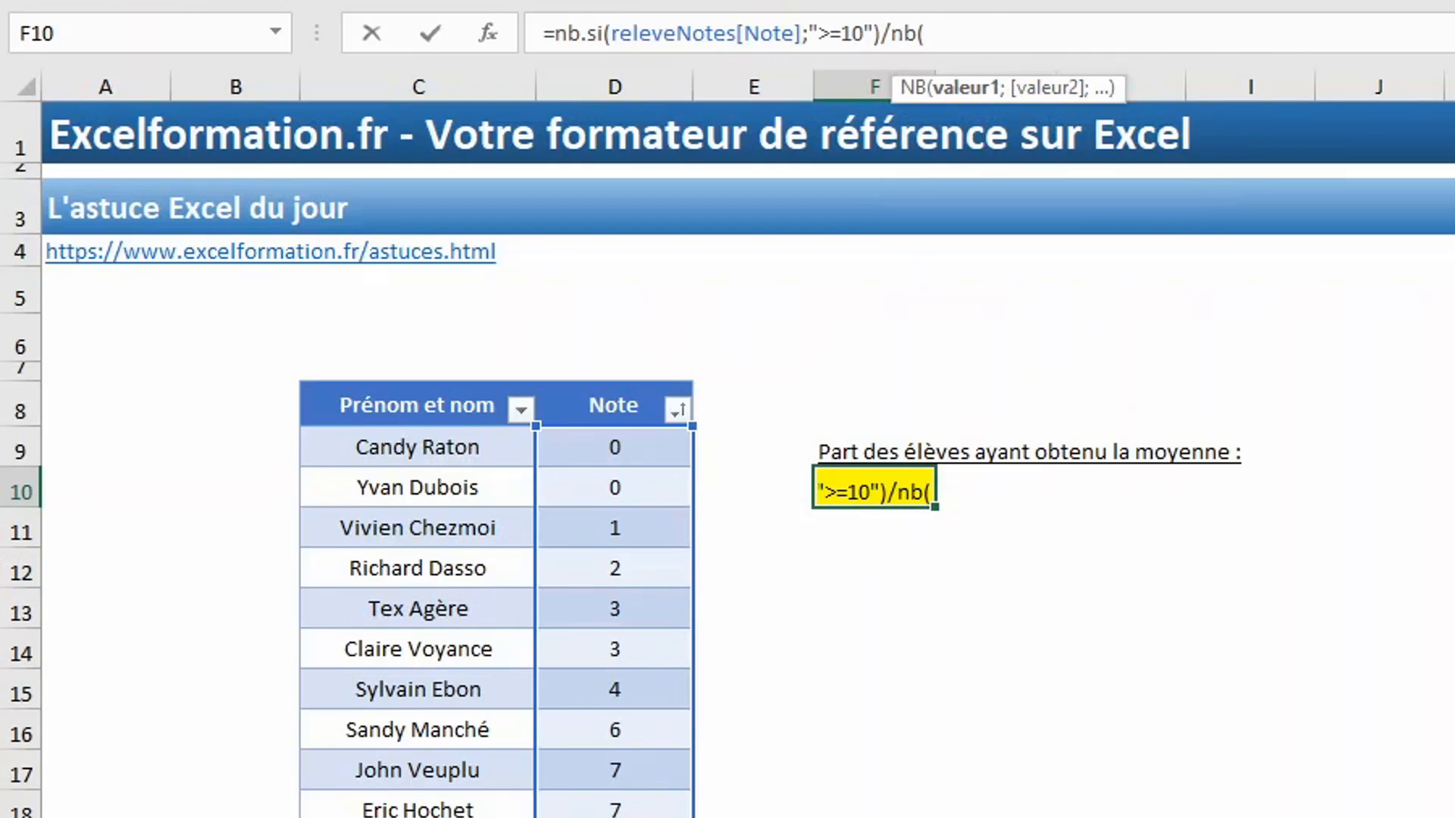
pyautogui.moveTo(611, 445); pyautogui.dragTo(615, 817)
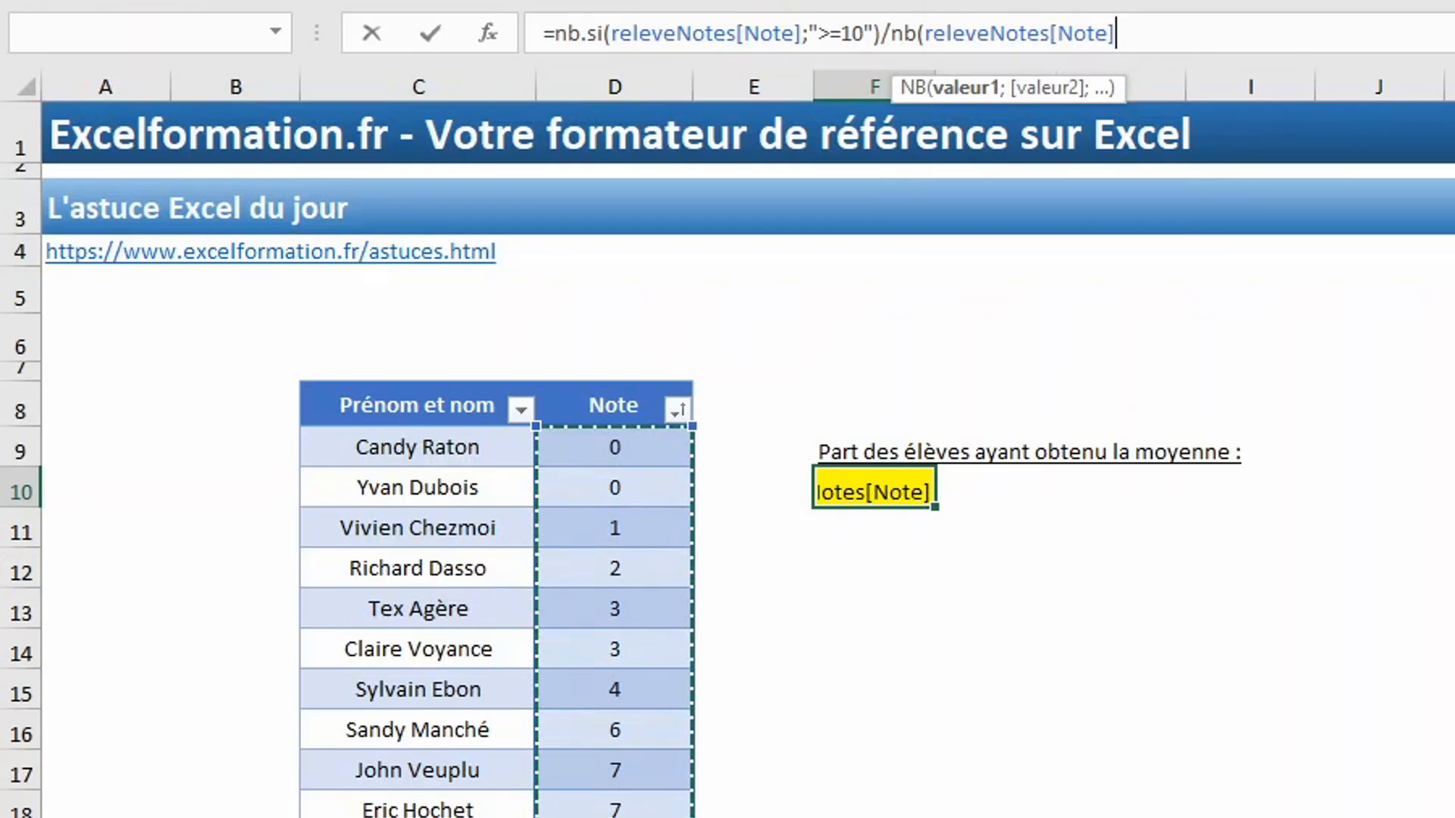
pyautogui.write(')')
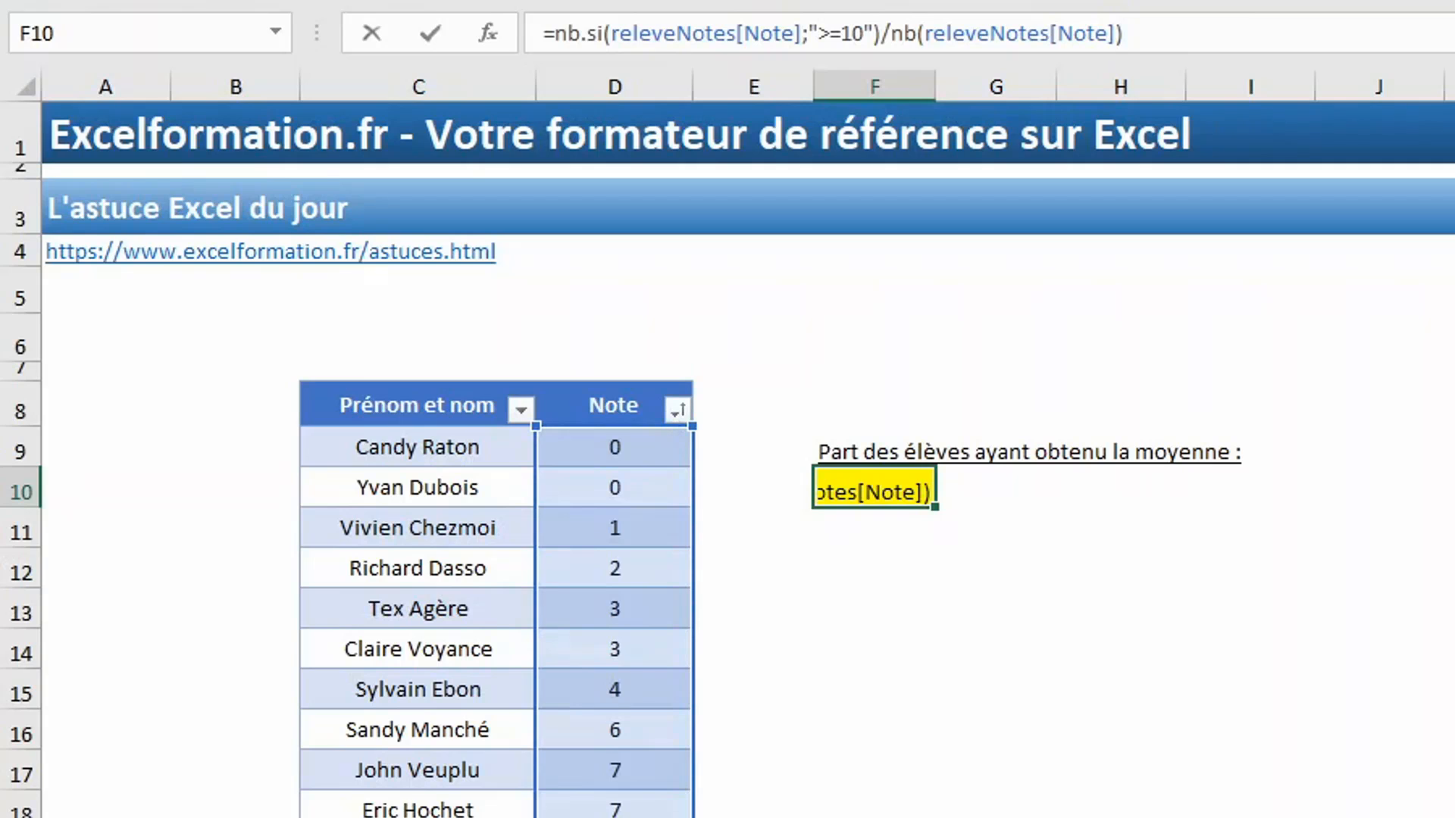
pyautogui.press('Return')
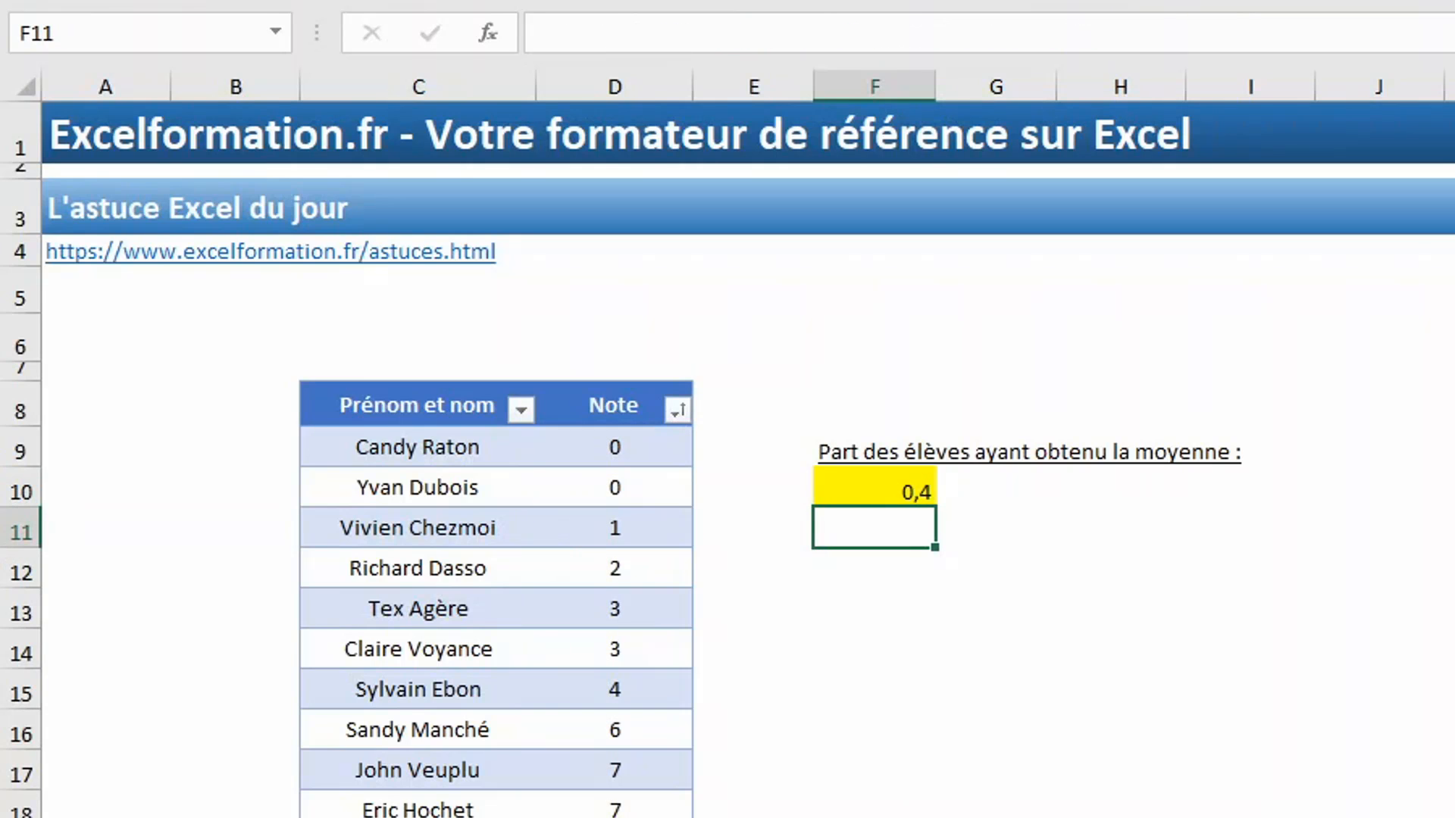
pyautogui.click(875, 488)
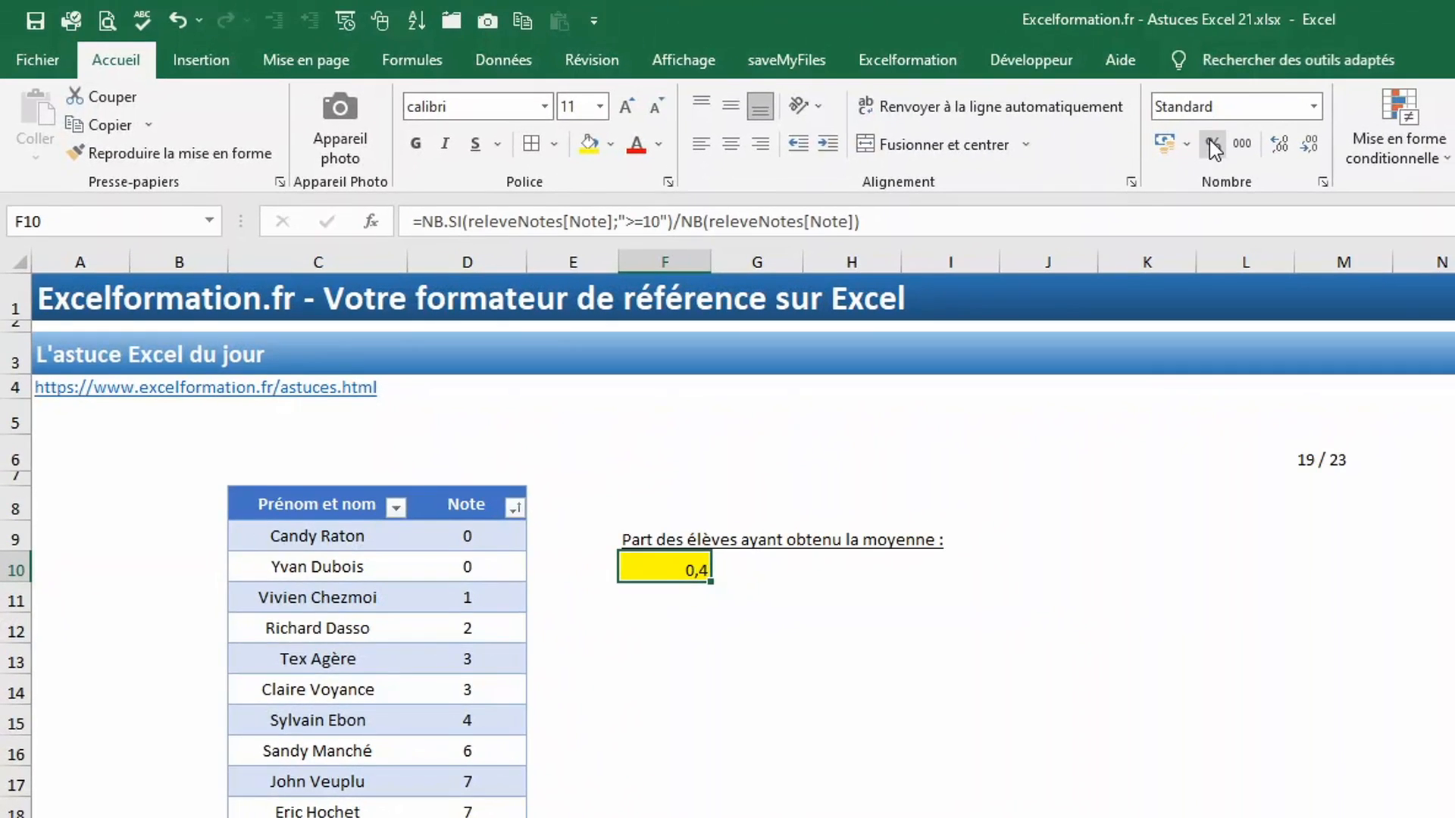
pyautogui.click(1213, 144)
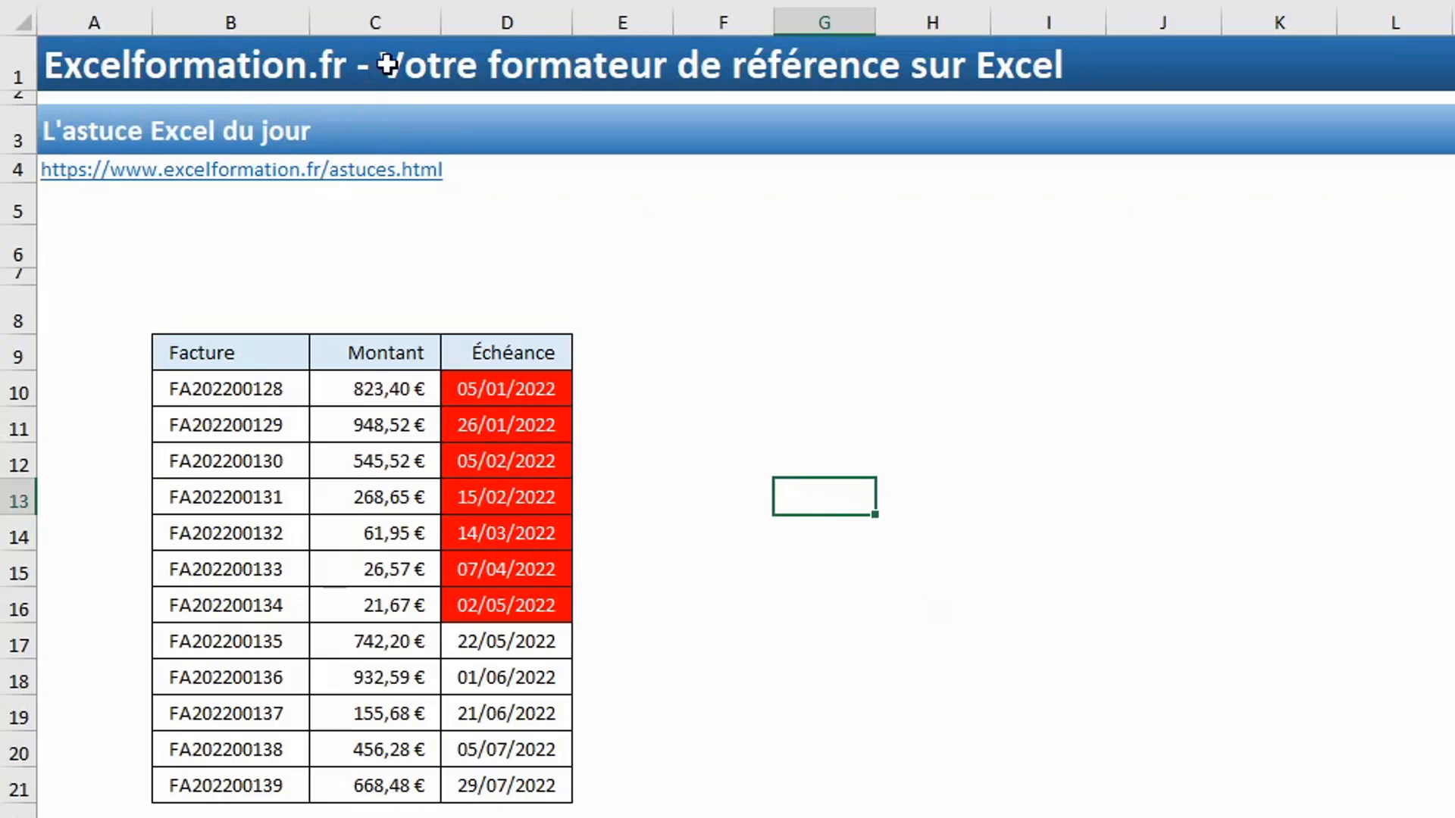
# Move the Montant column in front of the Facture column, and move row 12 to just below row 19 without overwriting data
pyautogui.click(400, 14)
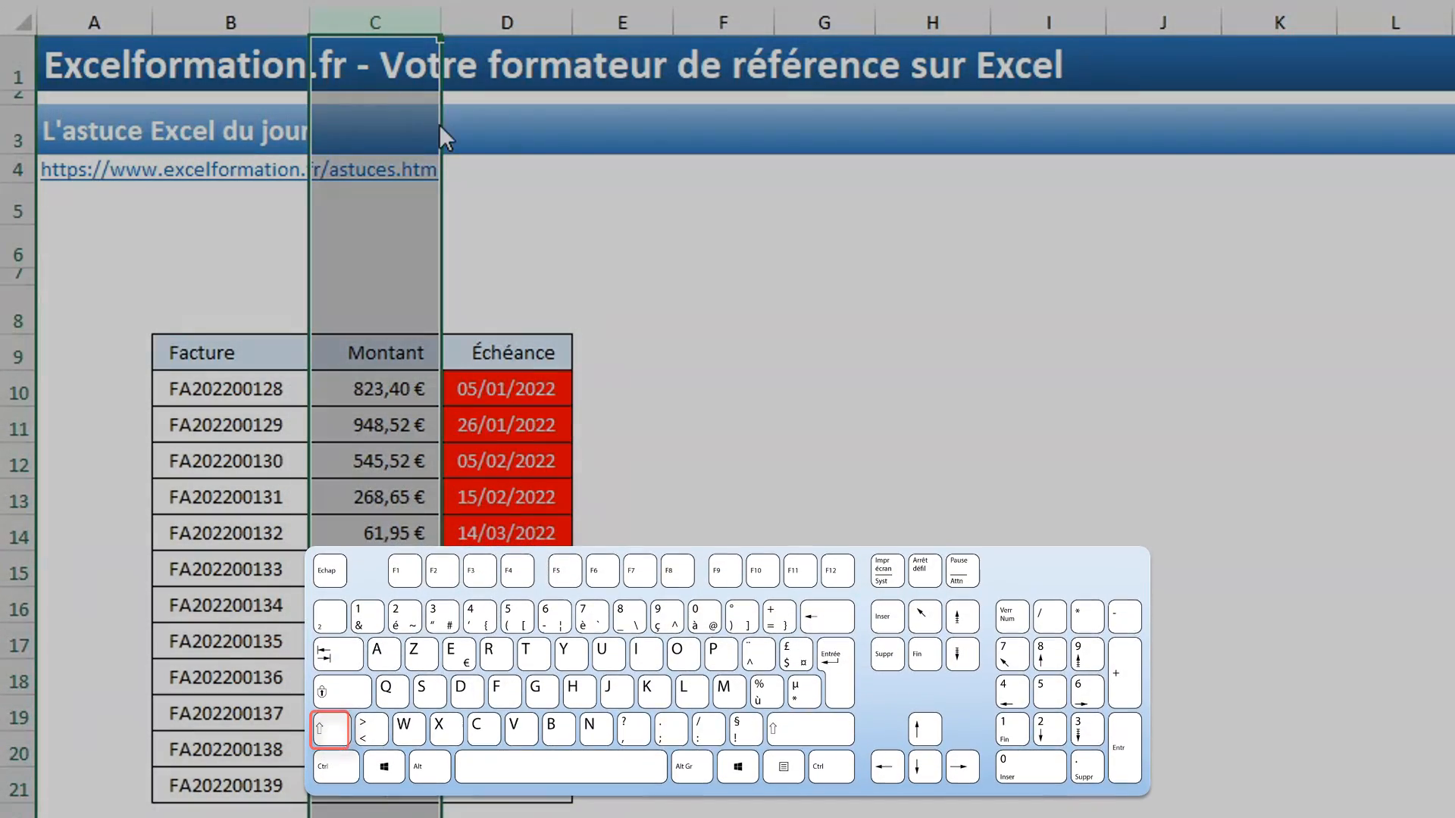
pyautogui.moveTo(440, 126); pyautogui.dragTo(147, 151)
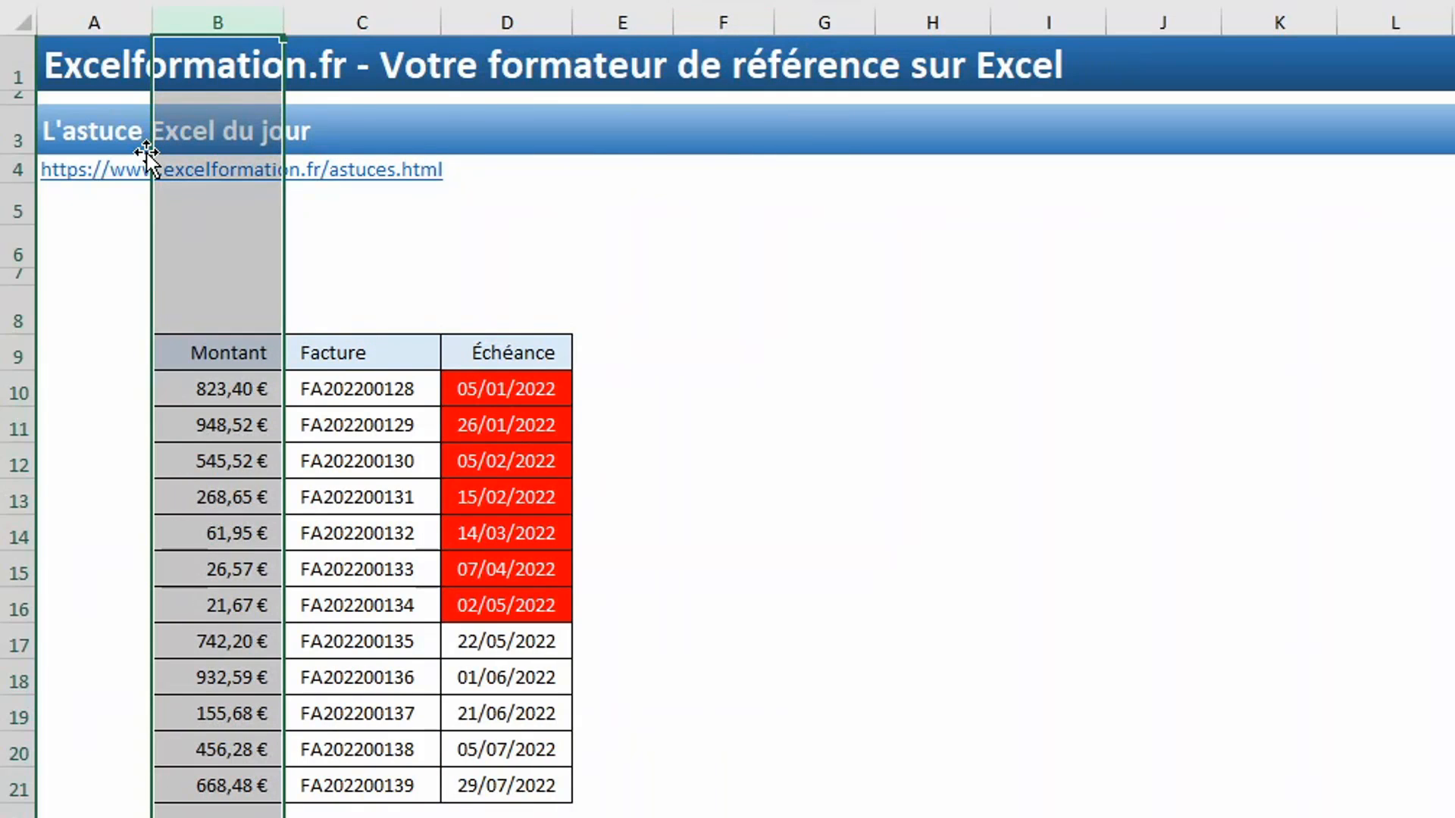
pyautogui.click(11, 465)
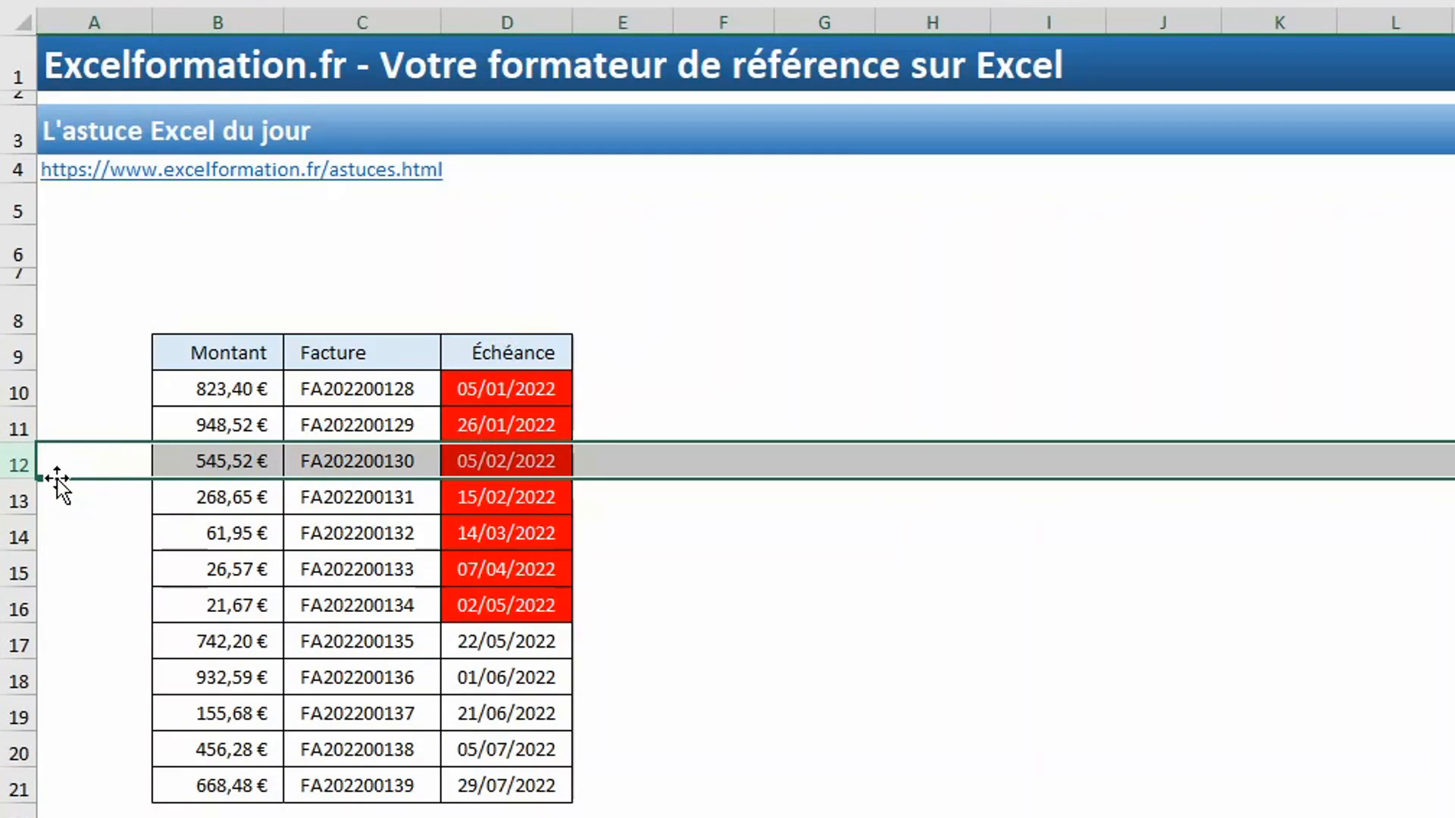
pyautogui.moveTo(57, 479); pyautogui.dragTo(65, 734)
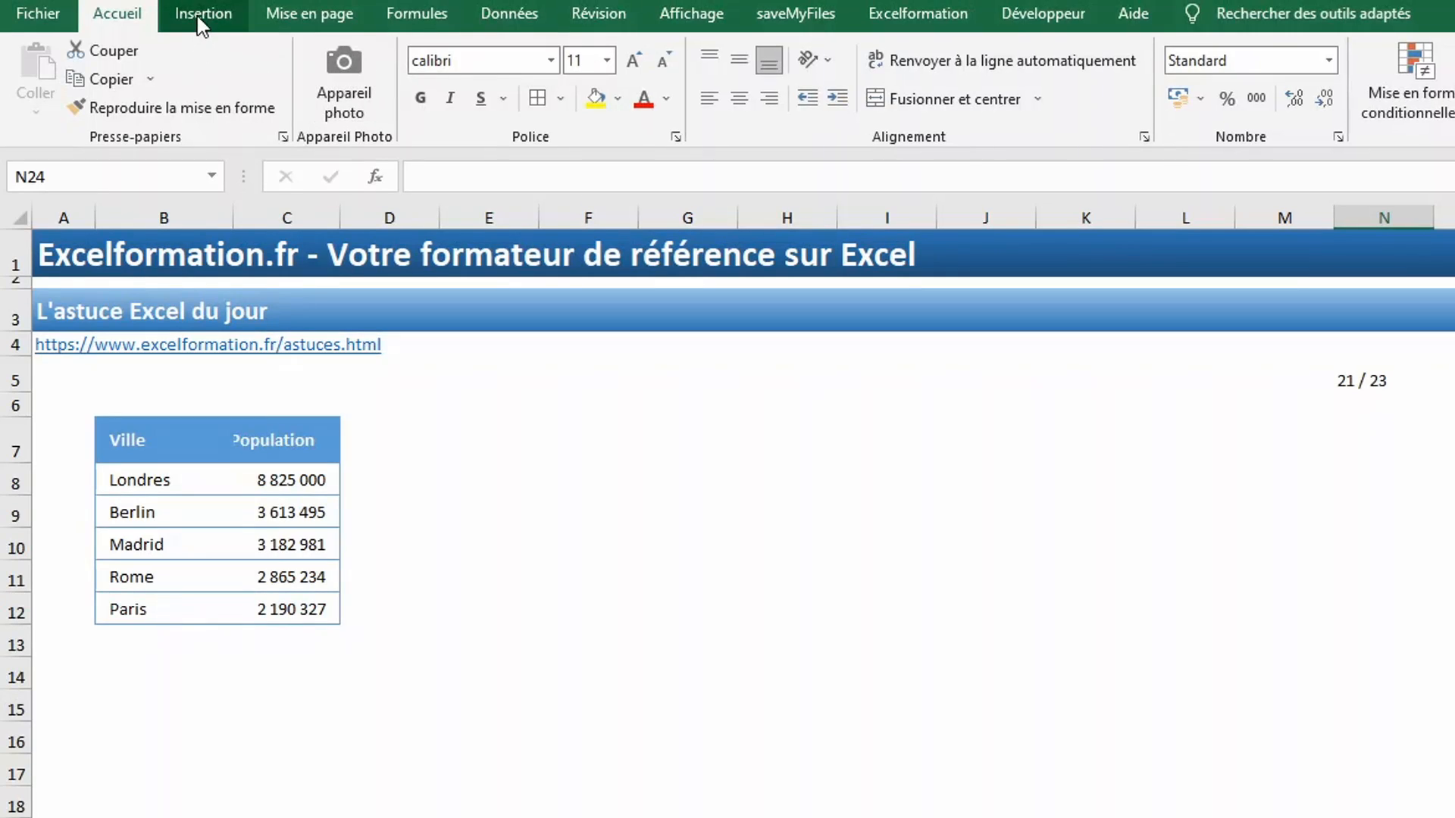
# Insert a people graph add-in chart, place it beside the city table, and widen it to about column M
pyautogui.click(201, 21)
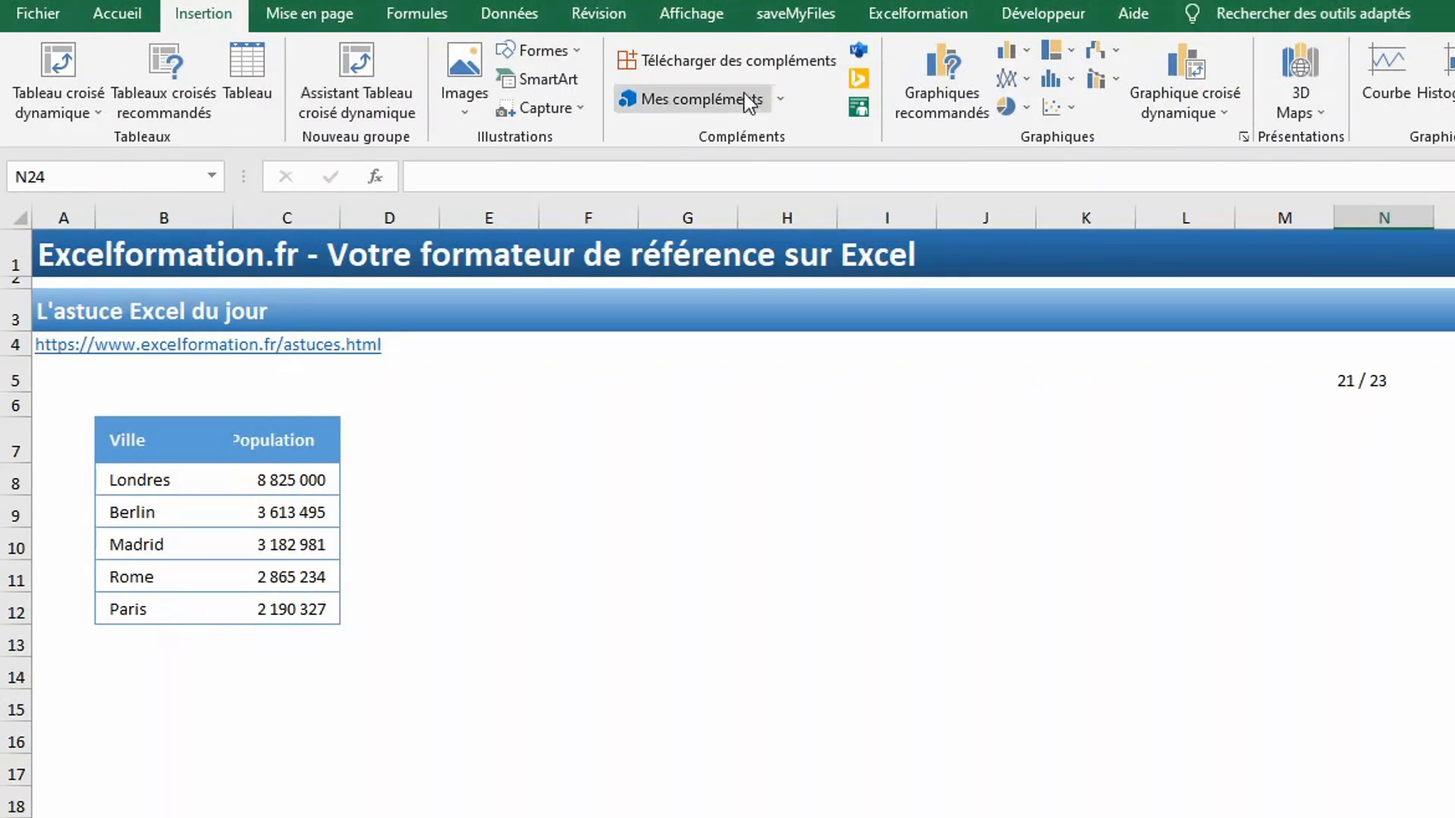
pyautogui.click(861, 121)
pyautogui.moveTo(1087, 453); pyautogui.dragTo(655, 386)
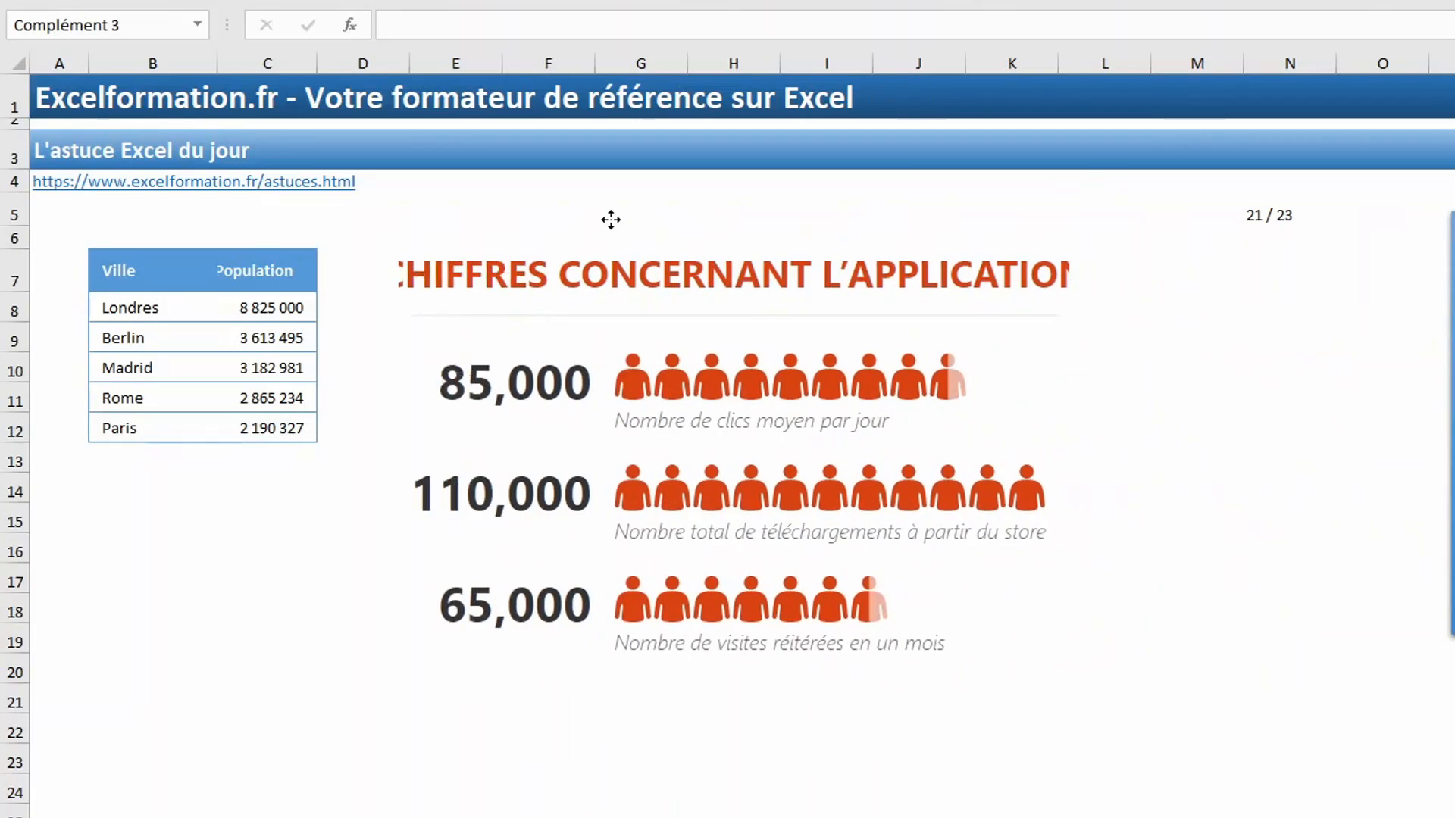
pyautogui.moveTo(611, 220); pyautogui.dragTo(581, 220)
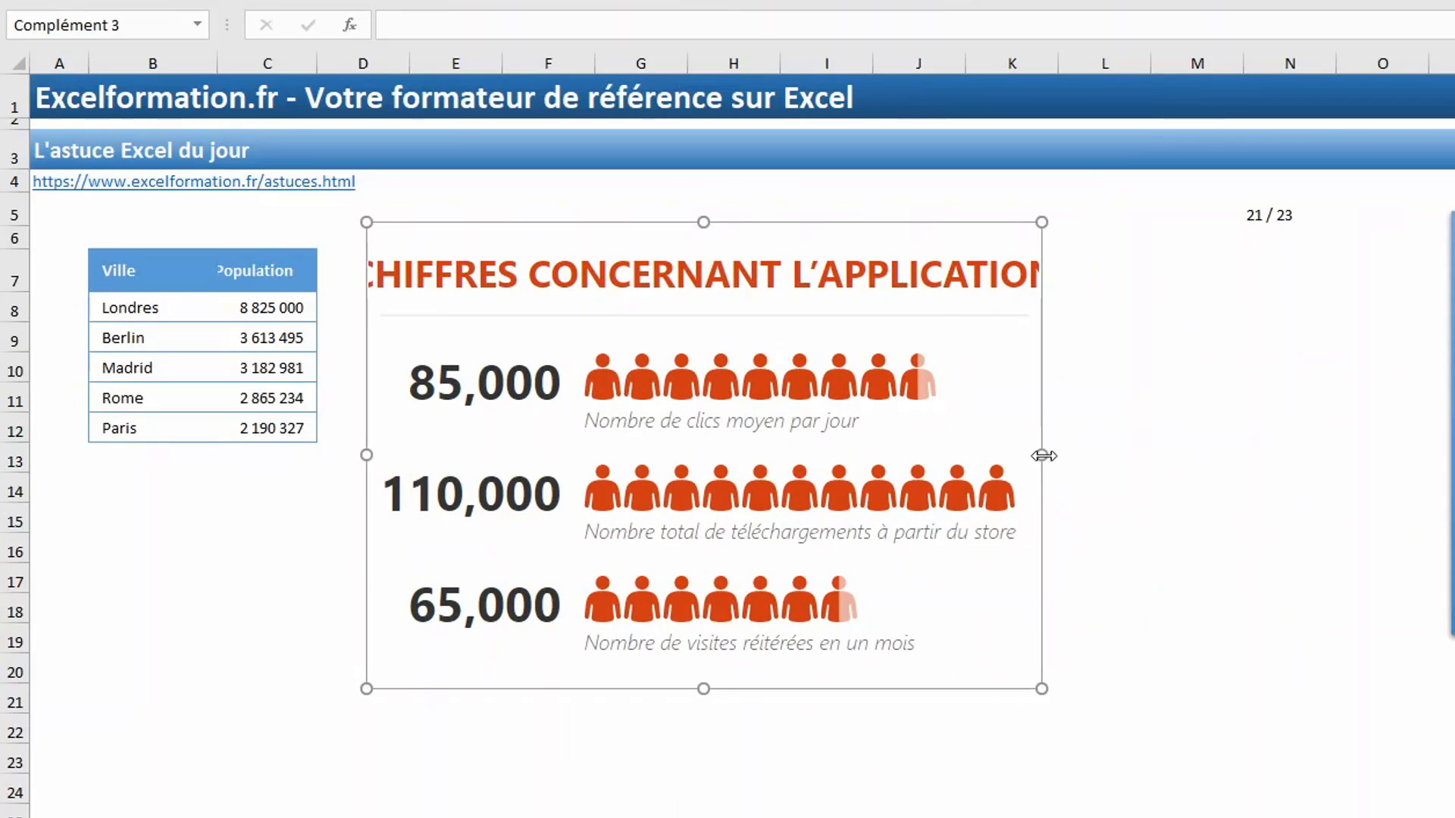
pyautogui.moveTo(1042, 455); pyautogui.dragTo(1208, 454)
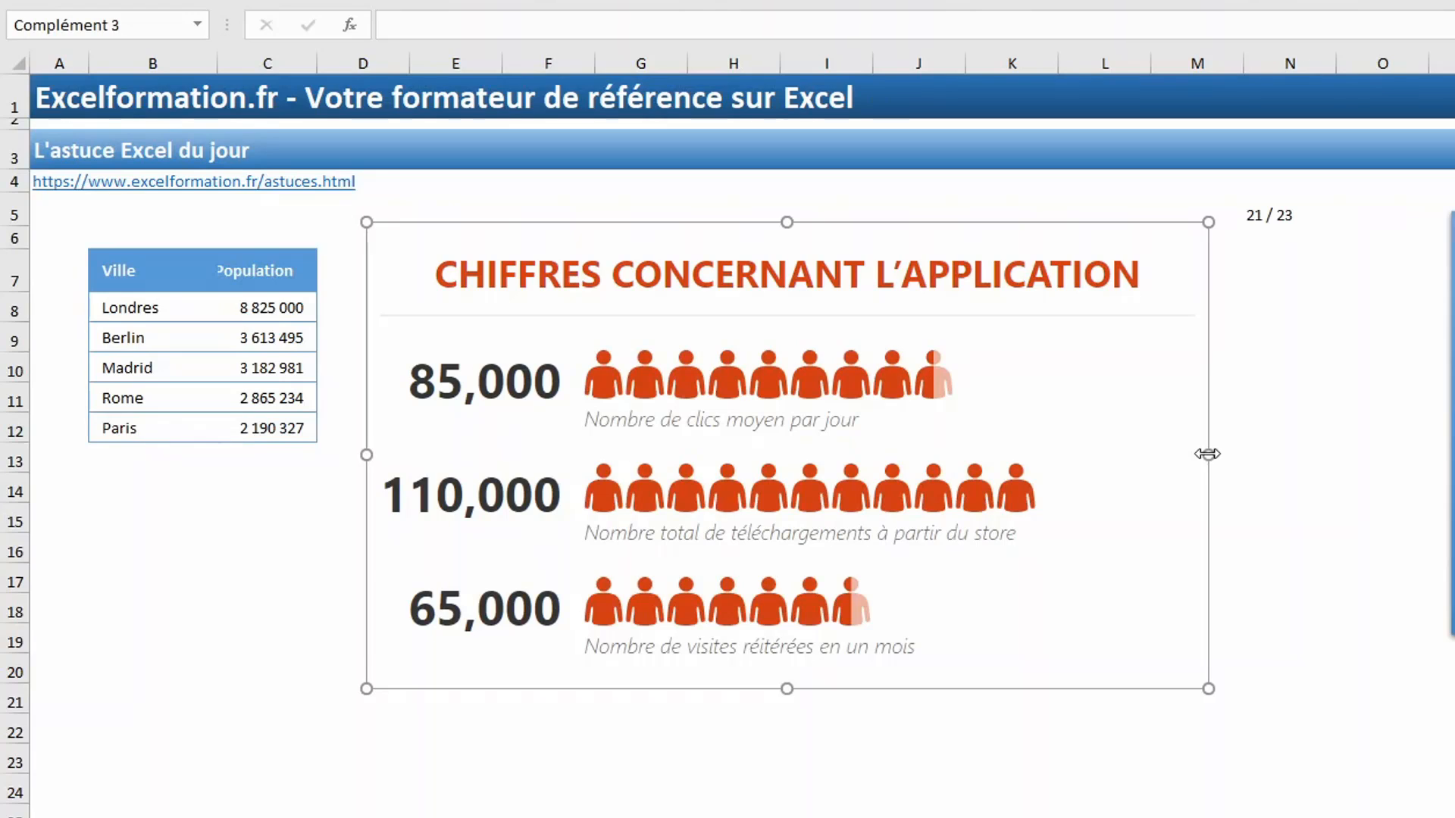
# Create the people graph from the Ville and Population data in B7:C12
pyautogui.moveTo(1125, 397)
pyautogui.moveTo(1124, 373)
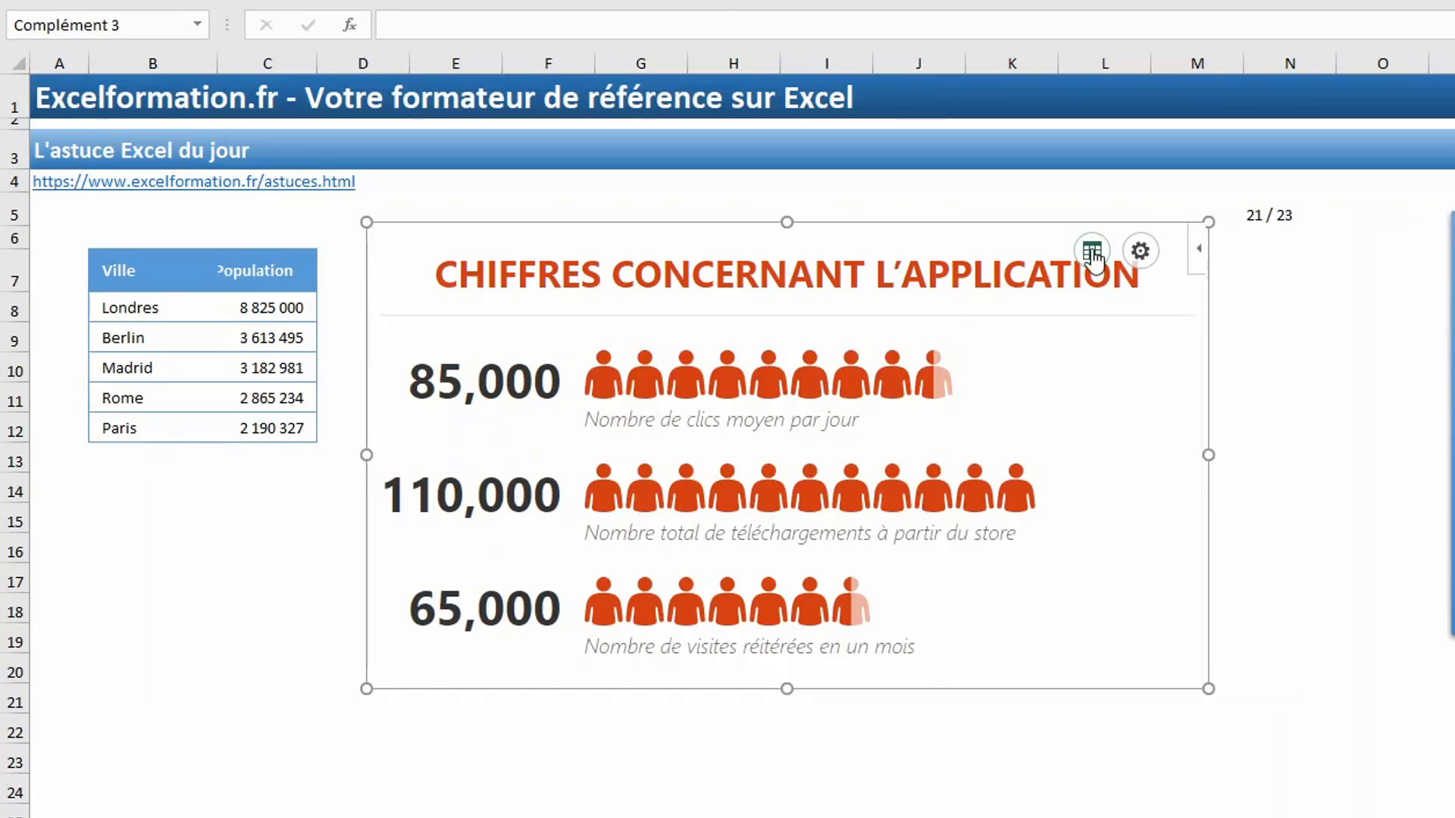
pyautogui.click(1092, 253)
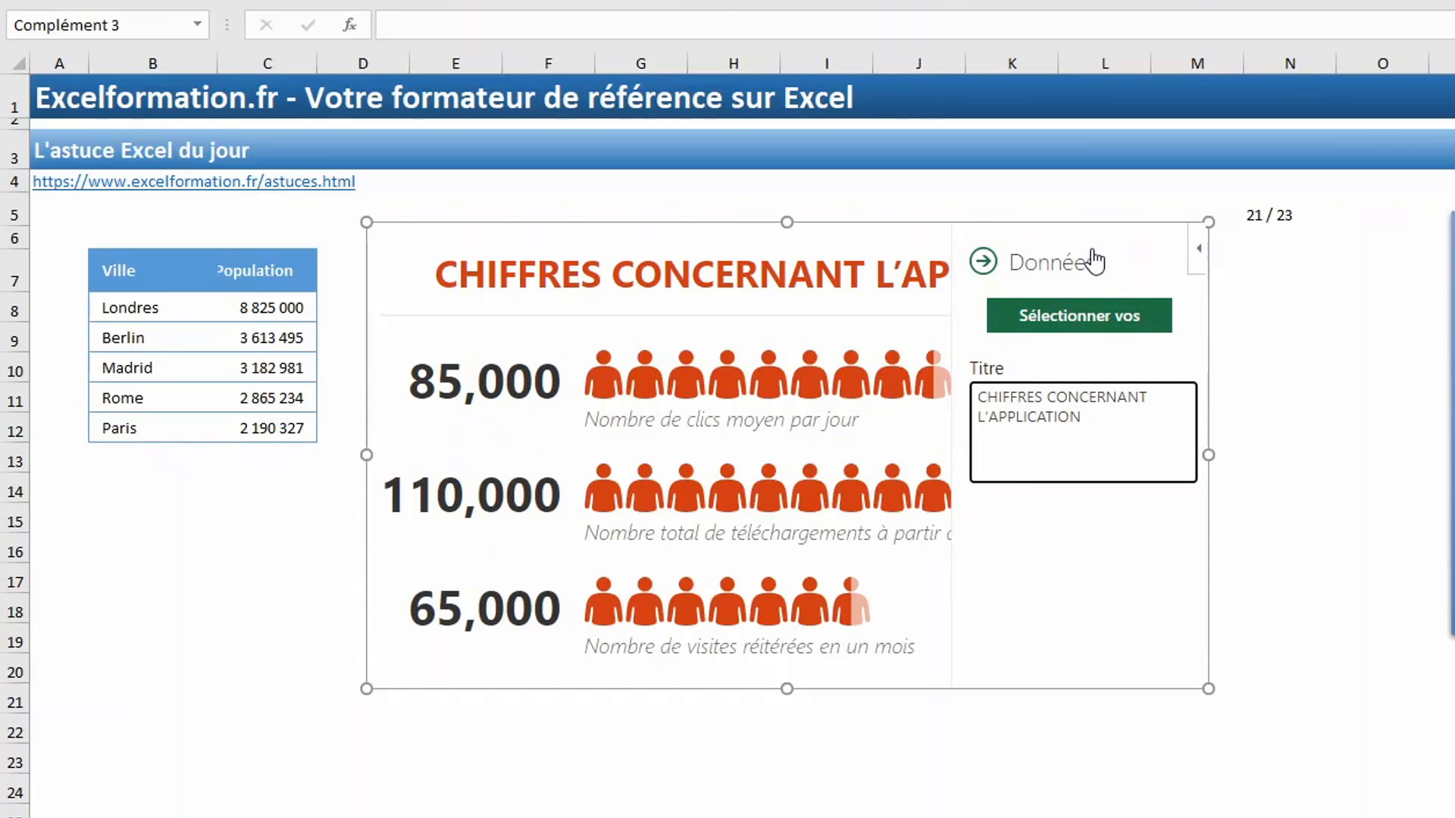
pyautogui.click(1078, 315)
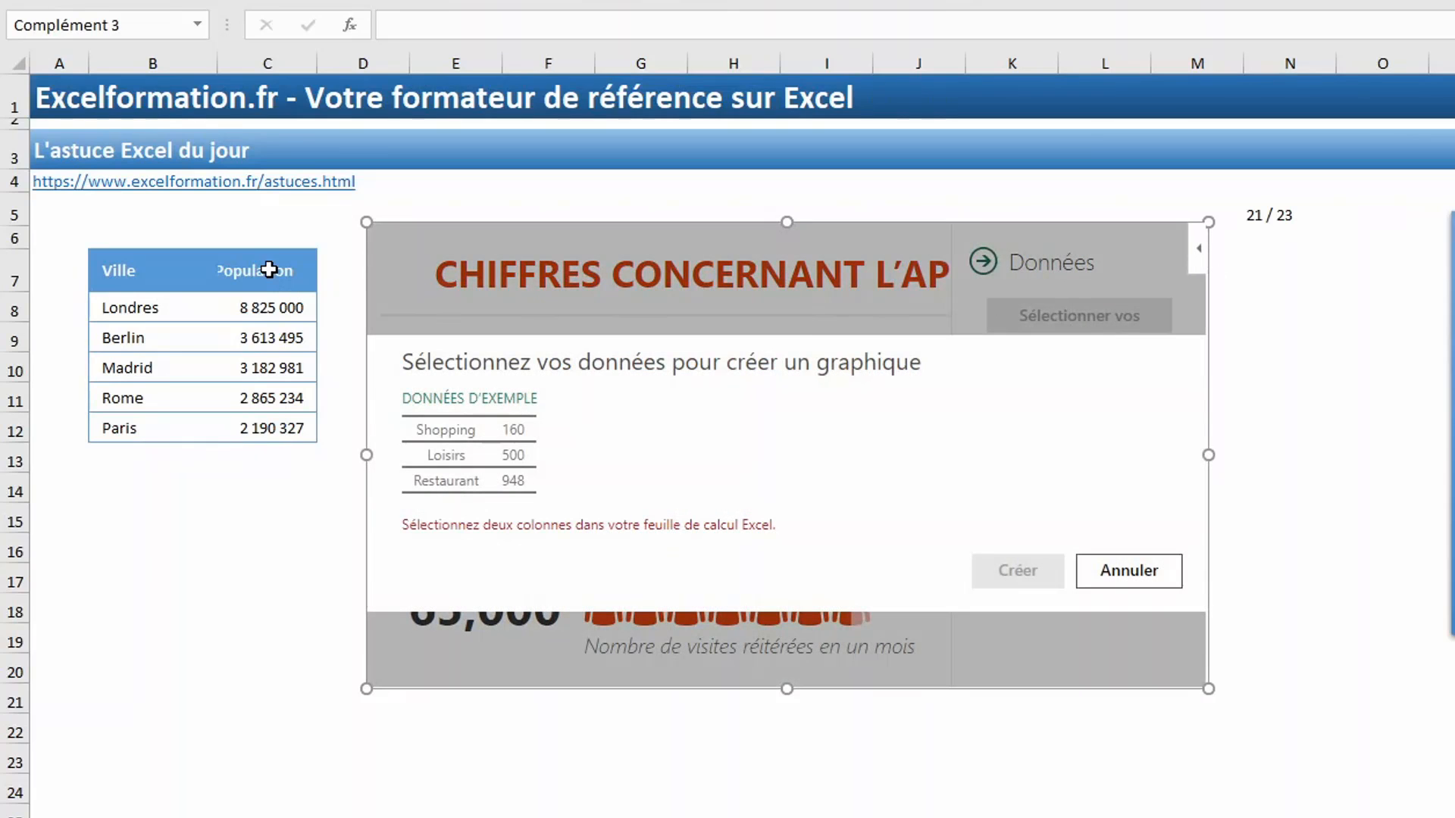
pyautogui.moveTo(132, 271); pyautogui.dragTo(304, 429)
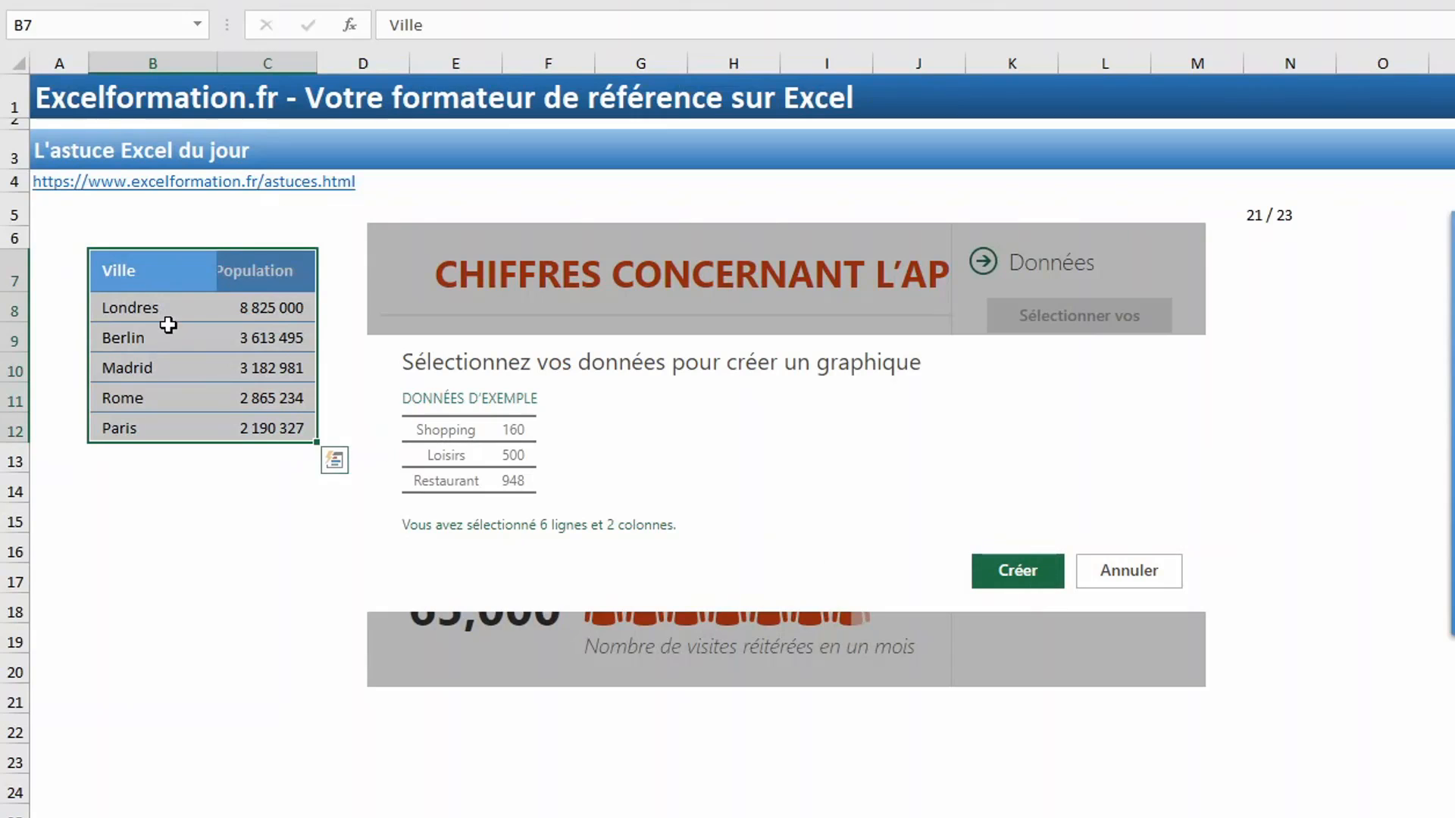
pyautogui.click(999, 575)
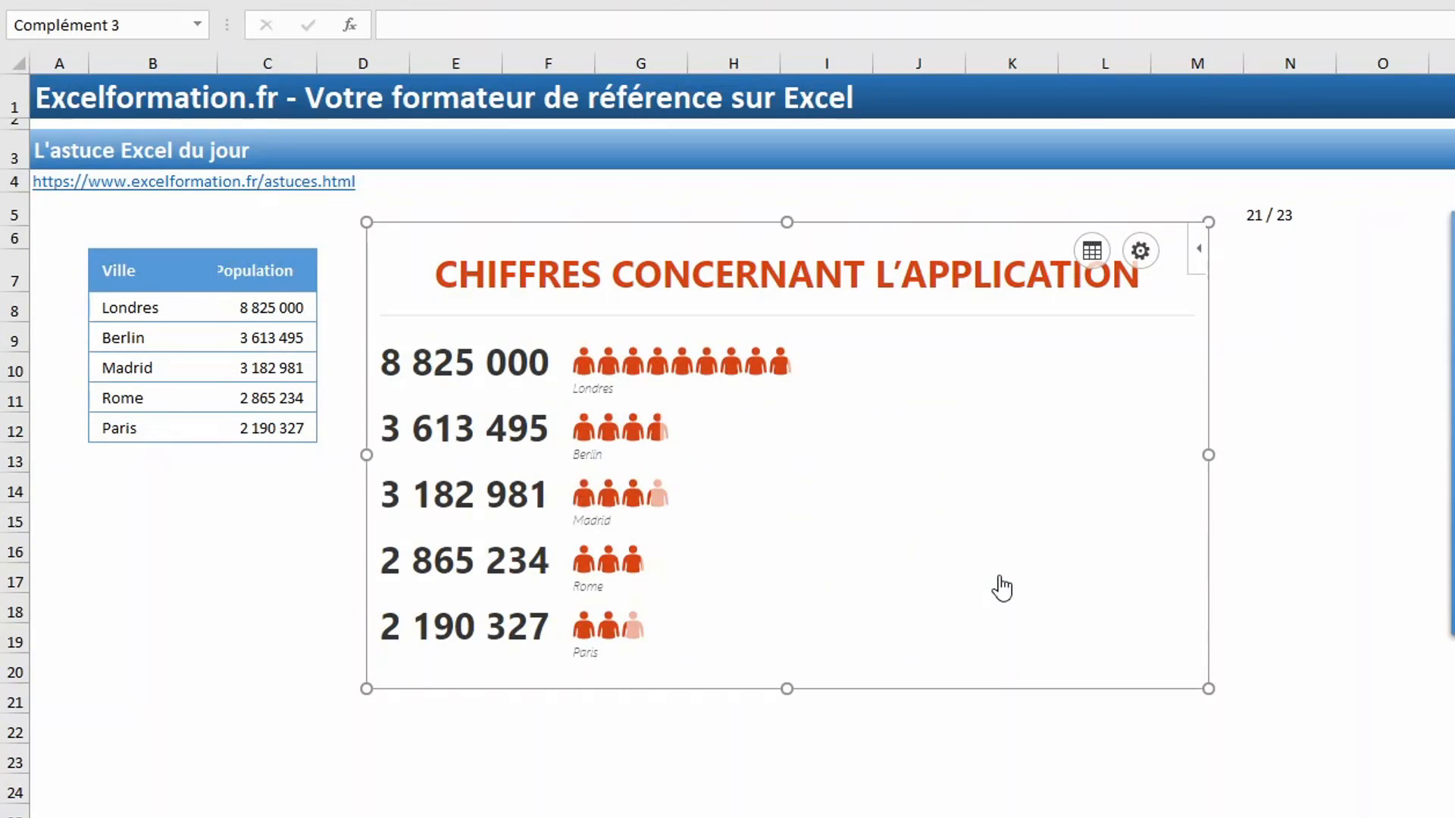
# Replace the people graph's title with "Population des grandes villes"
pyautogui.click(1091, 250)
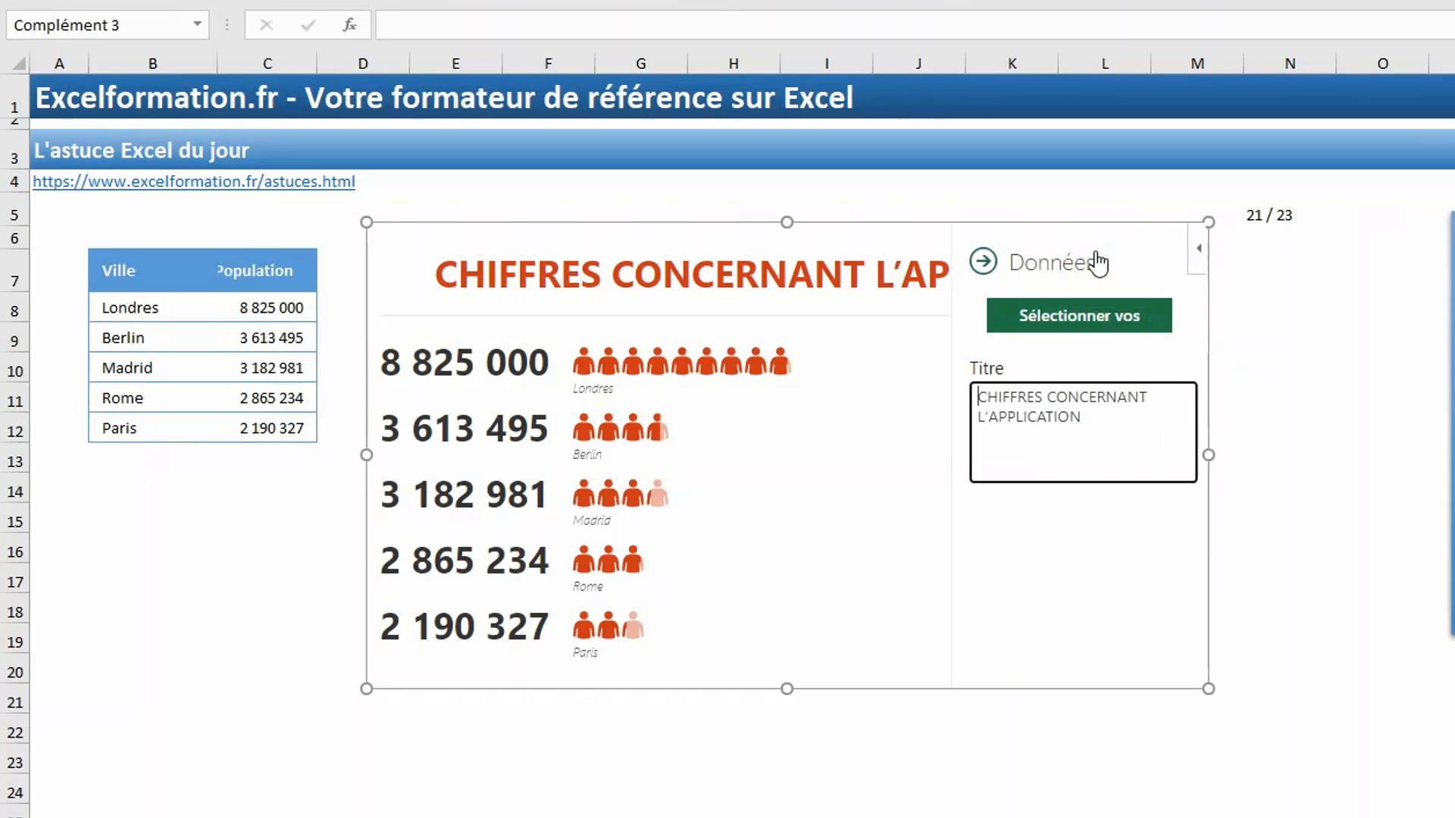
pyautogui.moveTo(1096, 434); pyautogui.dragTo(931, 397)
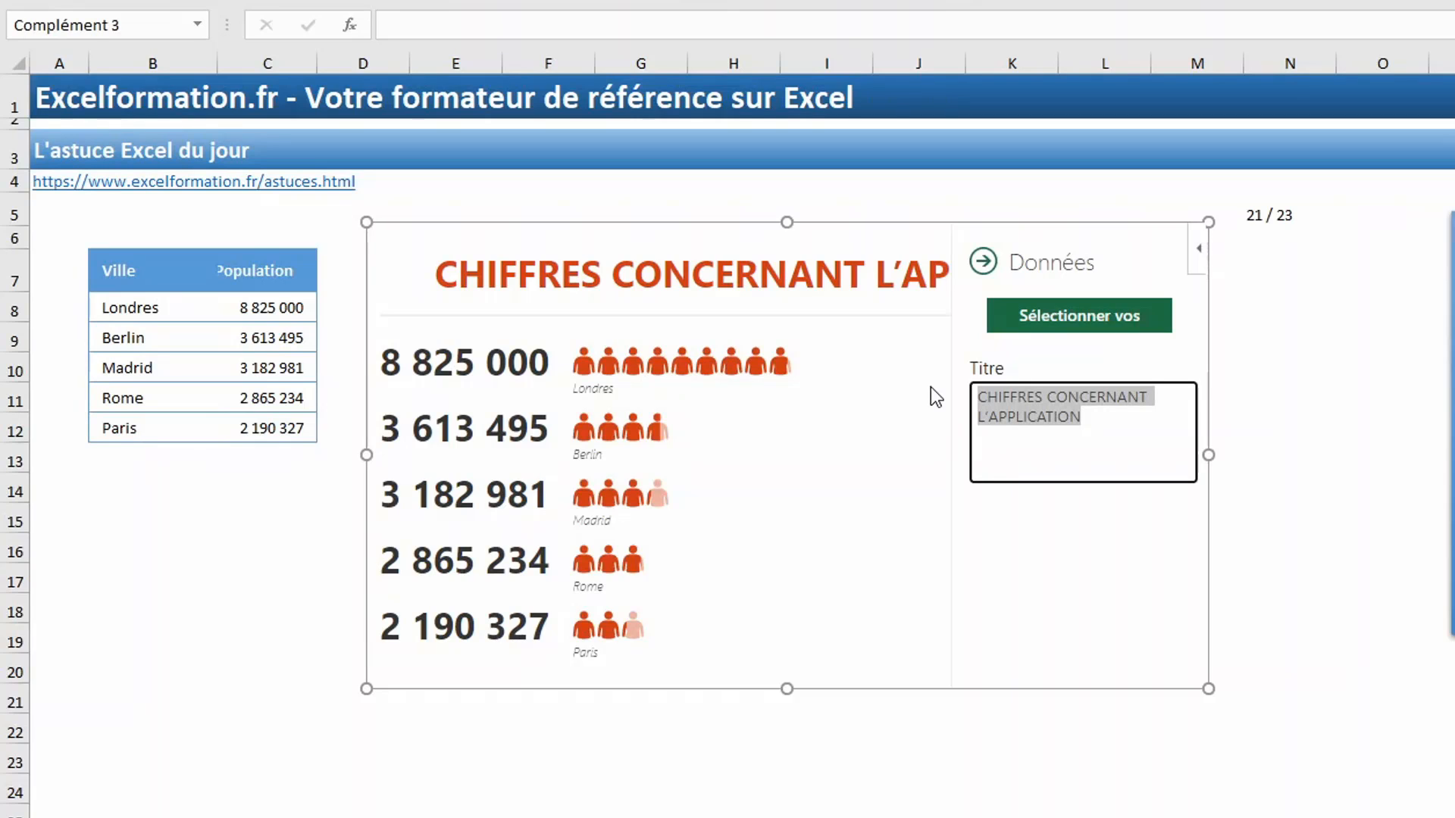
pyautogui.write('Population de')
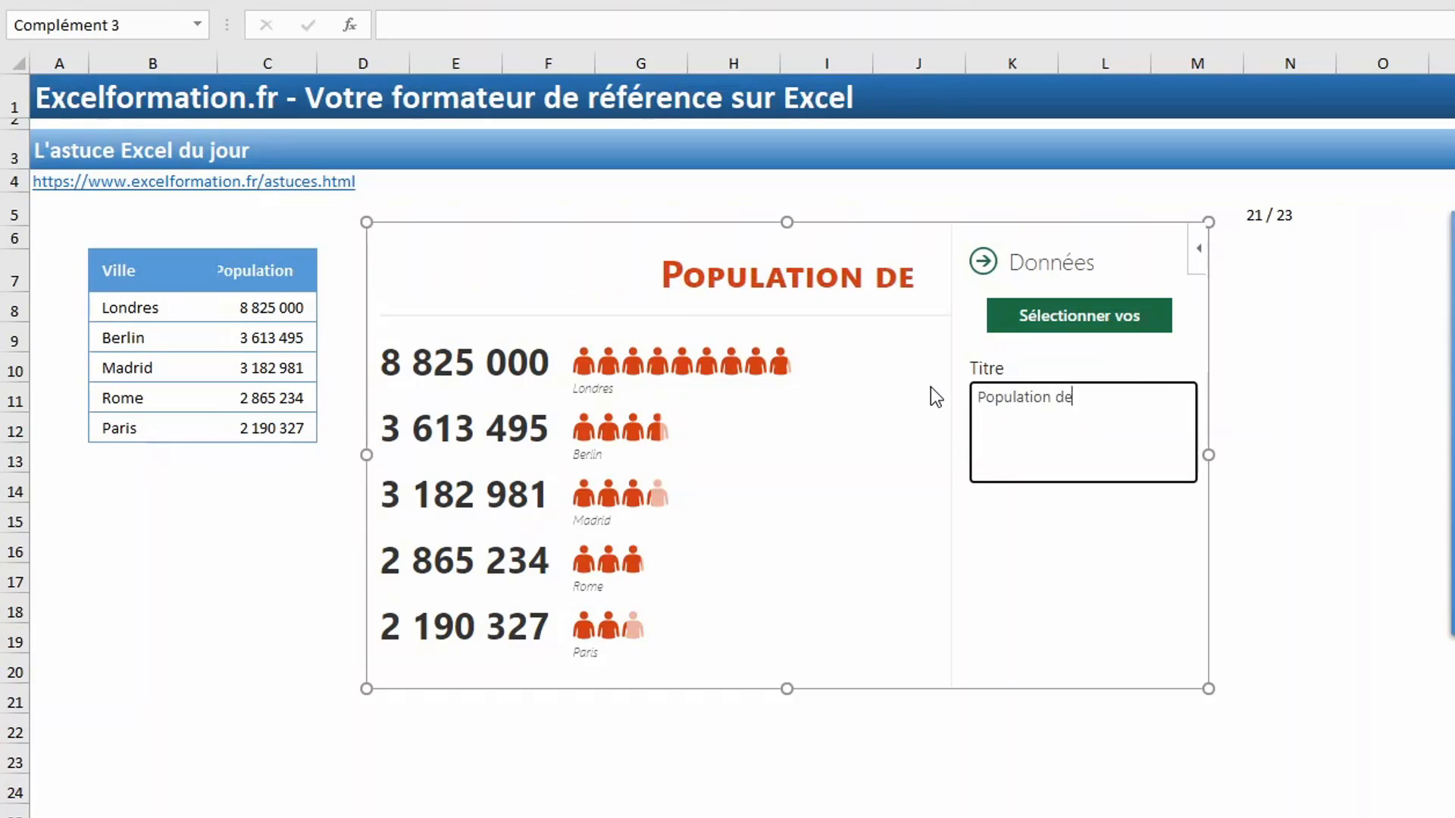
pyautogui.write('s grandes villes')
pyautogui.click(983, 261)
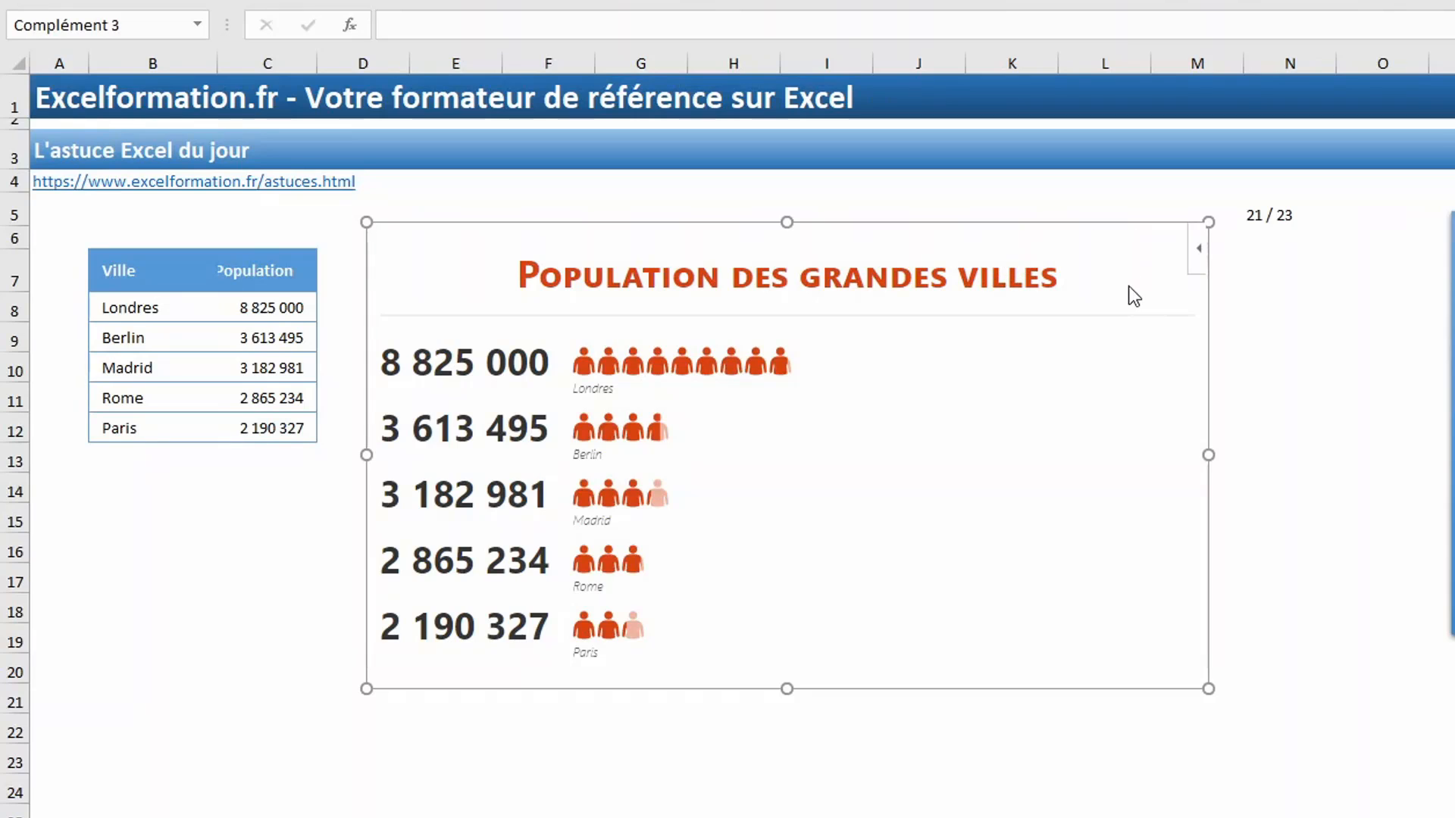
# Set the people graph to the second type, with label bubbles above the figures, and the light blue theme with pink figures
pyautogui.click(1136, 252)
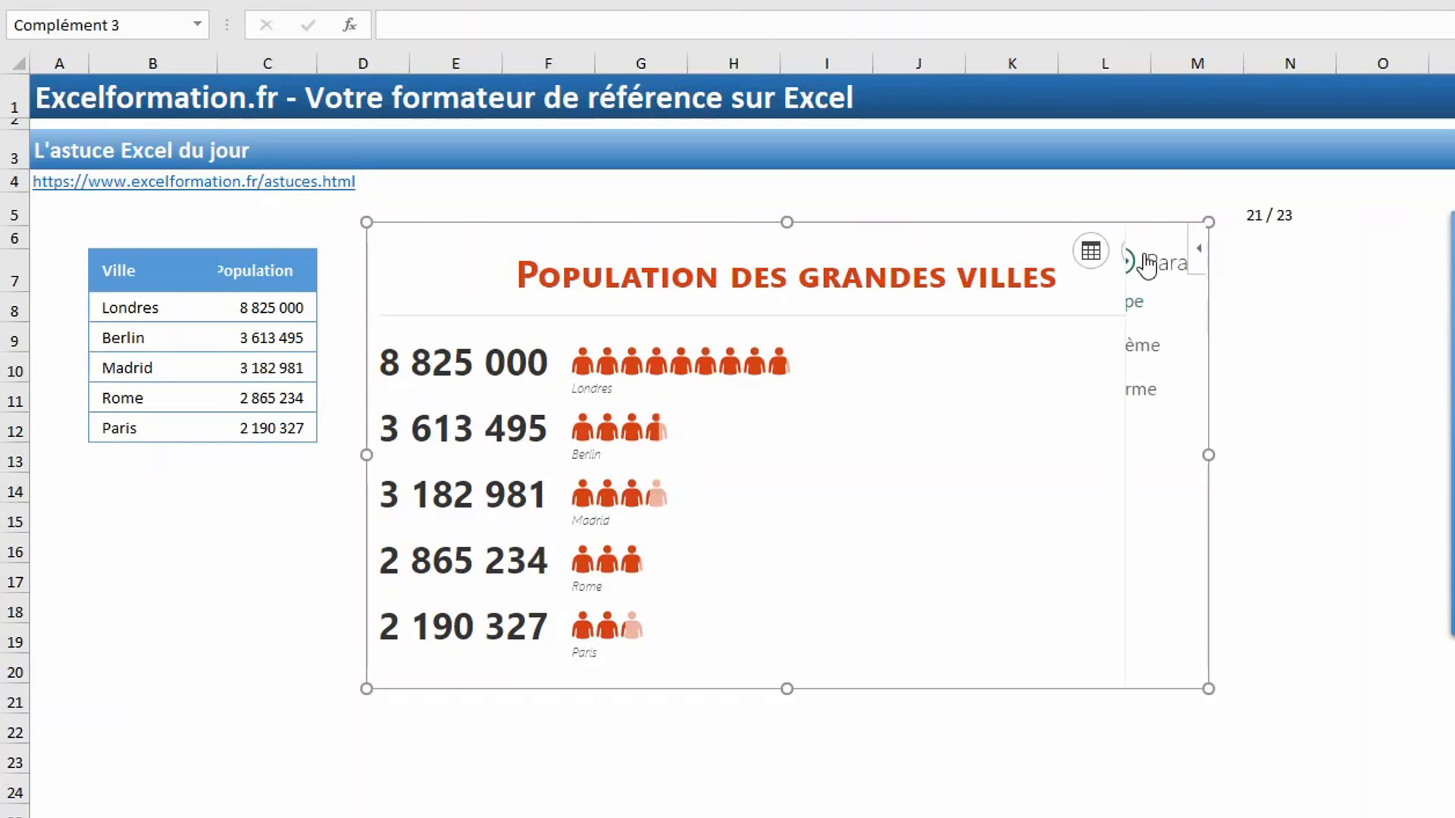
pyautogui.click(1096, 501)
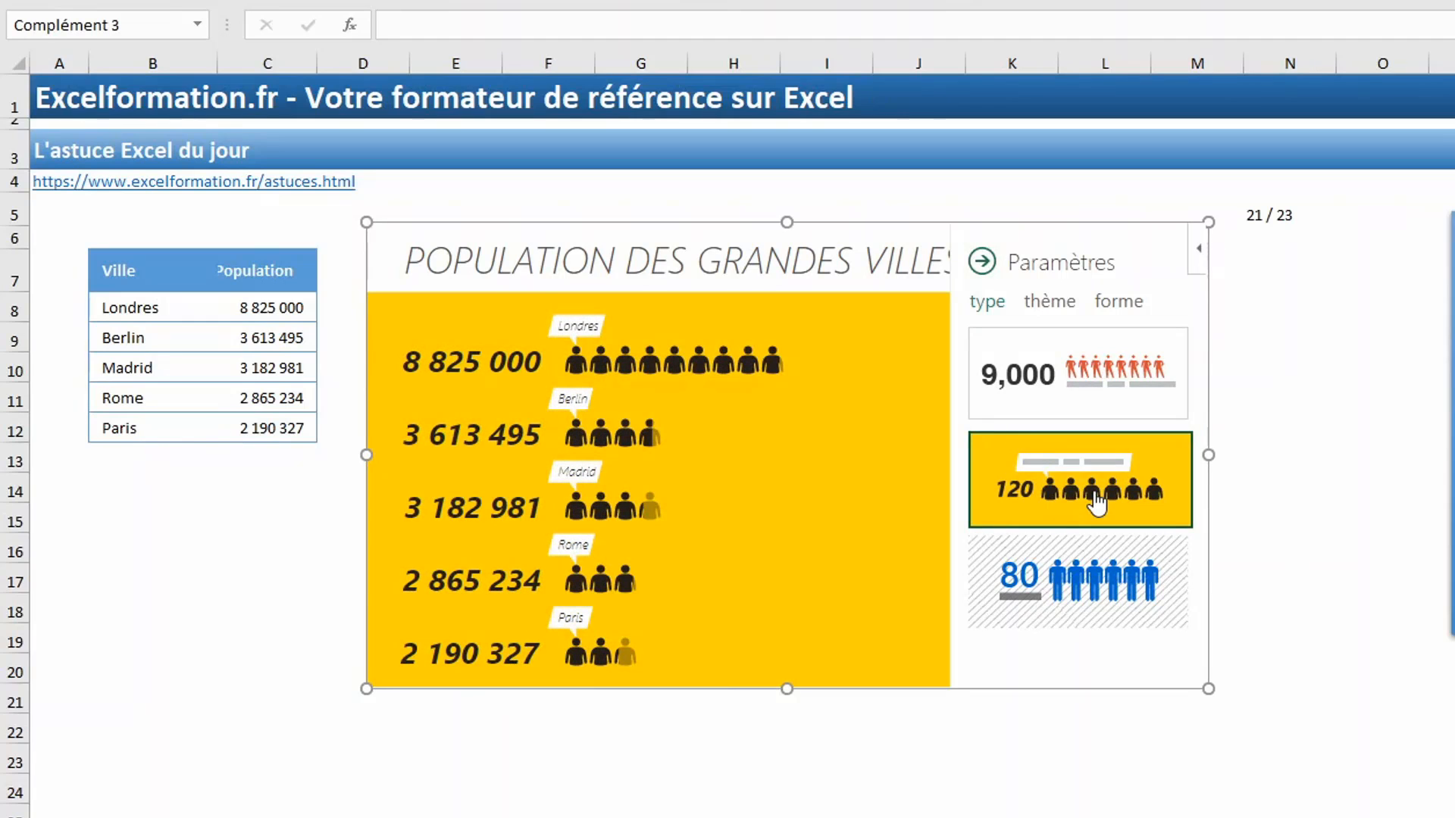
pyautogui.click(1049, 304)
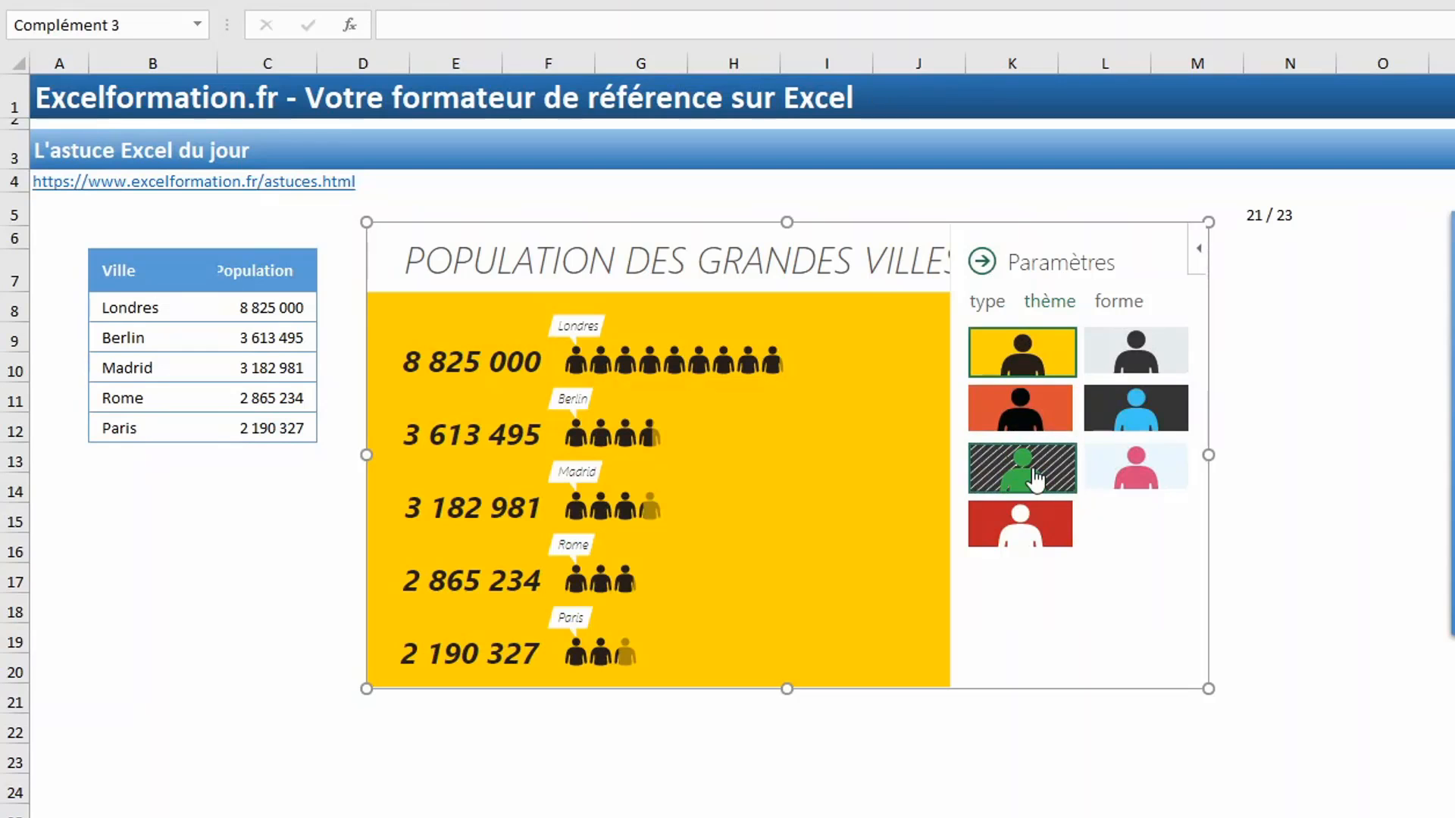
pyautogui.click(1034, 477)
pyautogui.click(1163, 474)
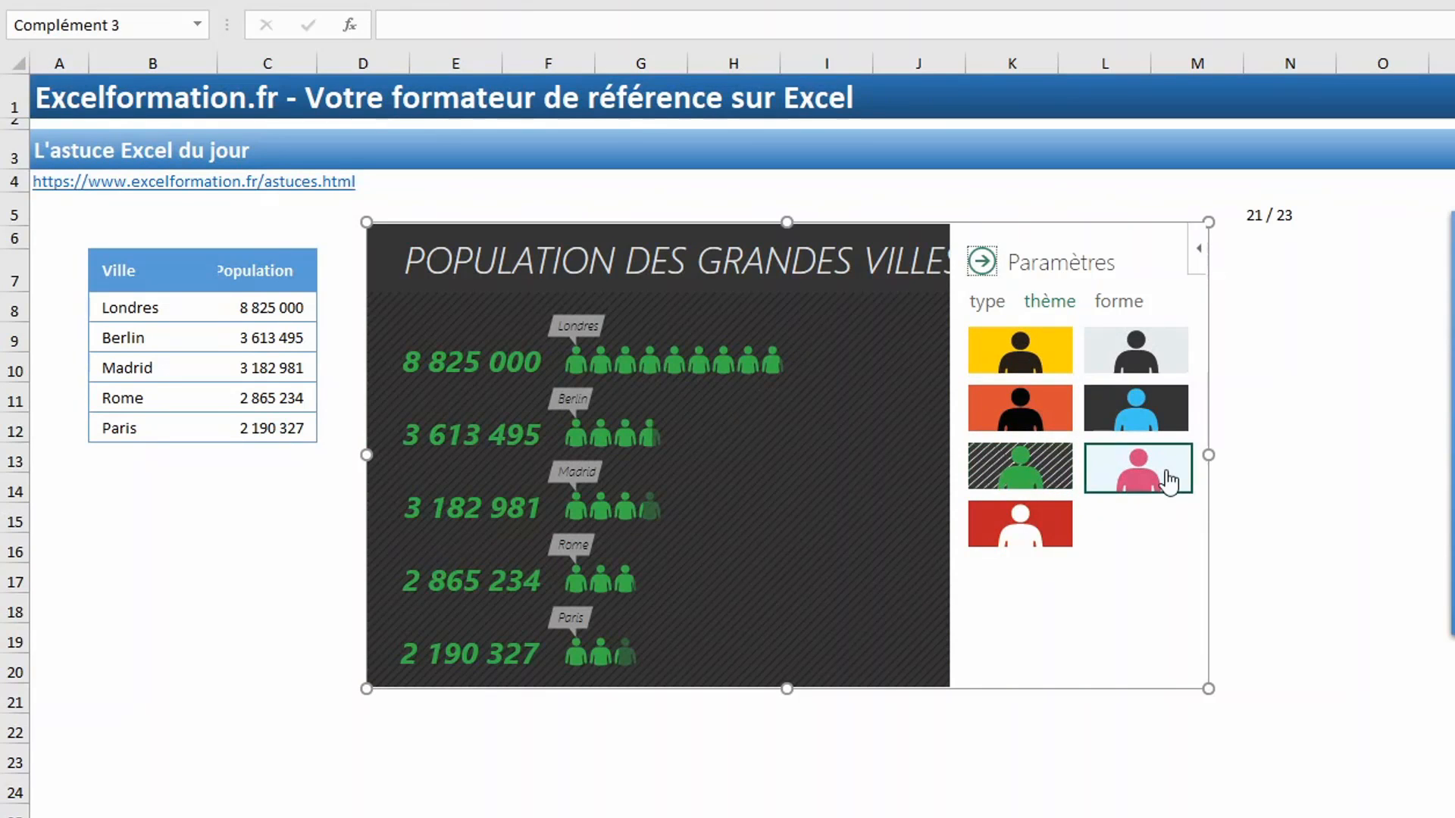
# Change the people graph's figure shape to the round-faced bust
pyautogui.click(1110, 303)
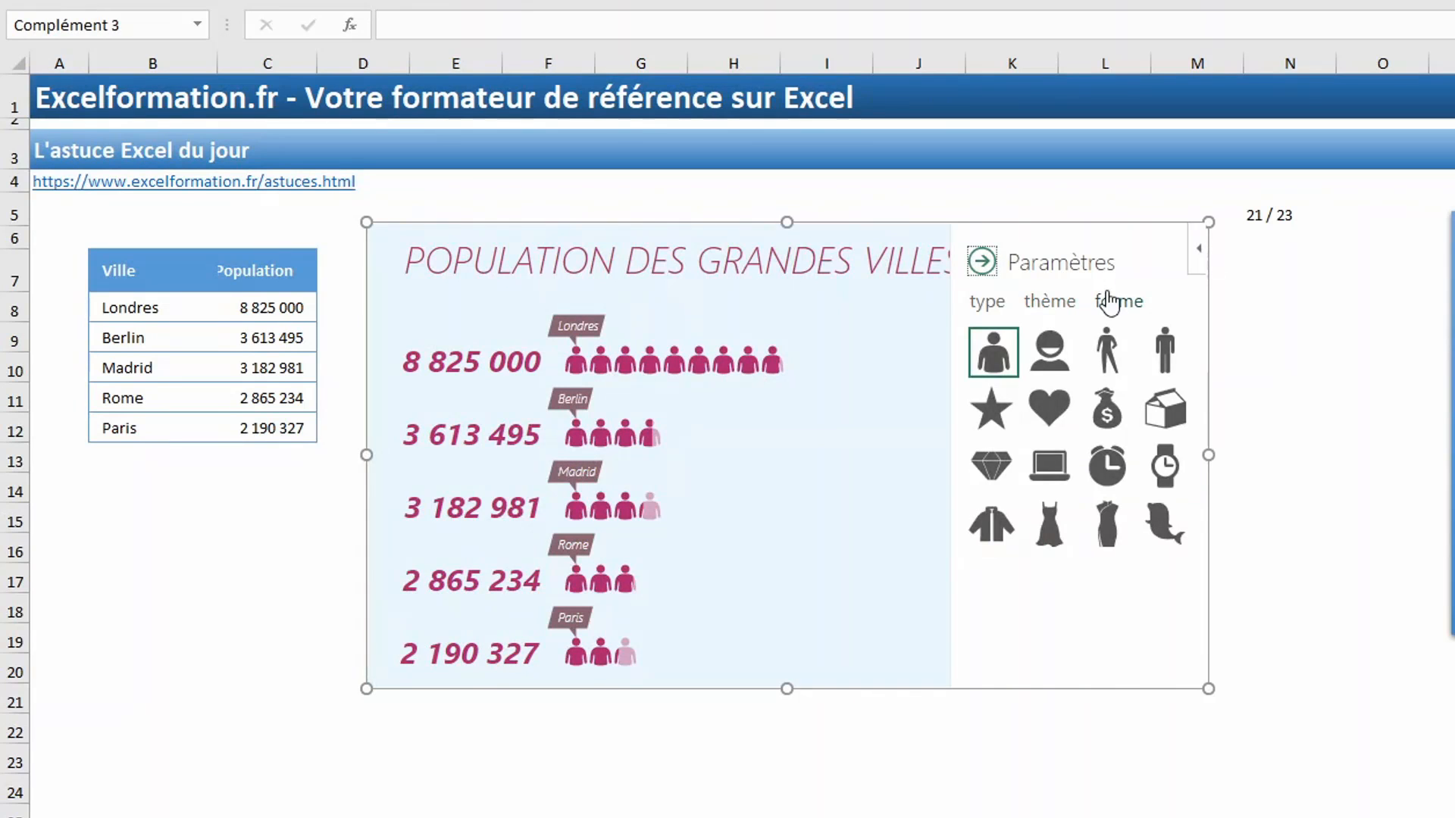
pyautogui.click(1053, 362)
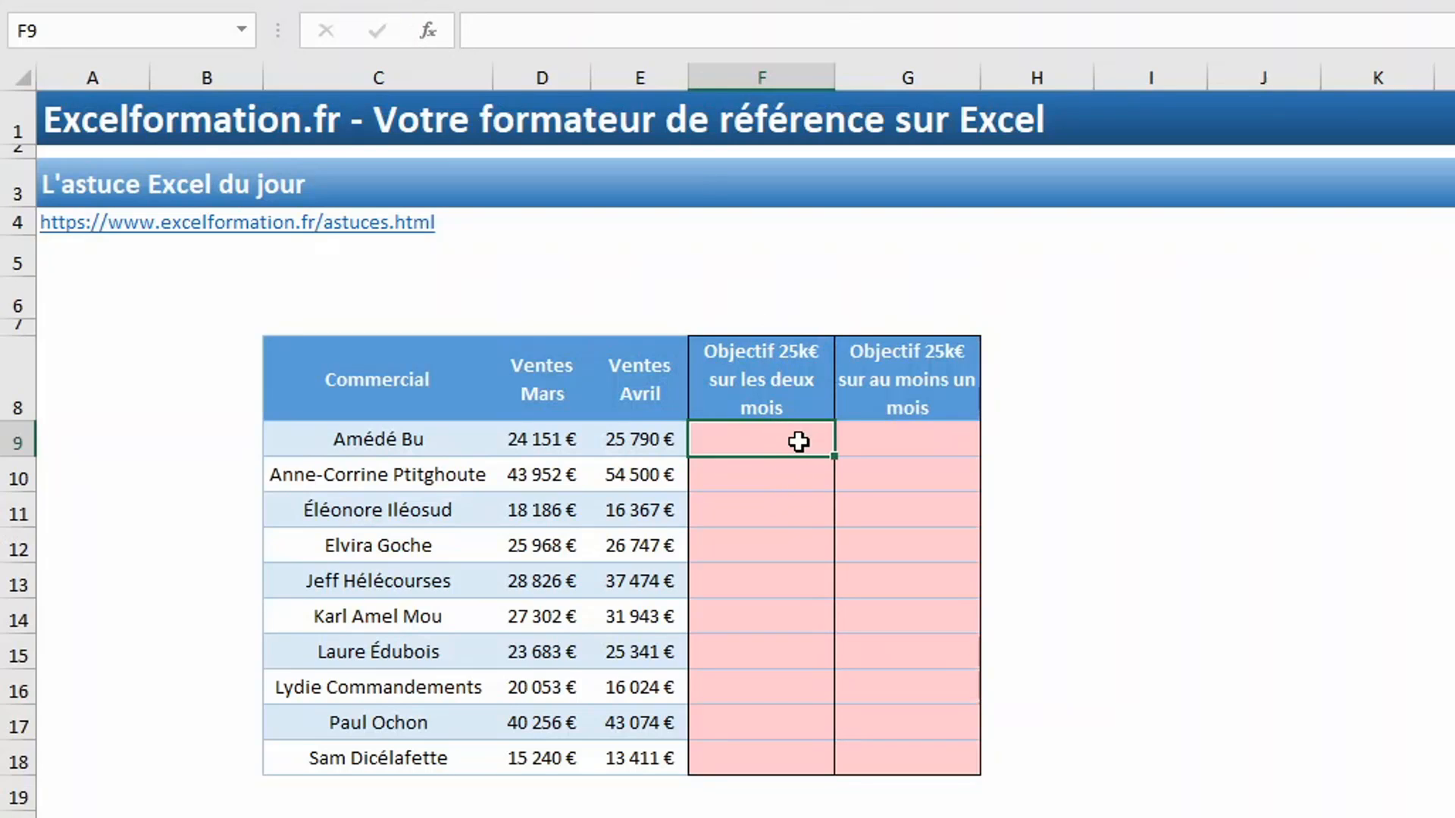
# Fill F9:F18 with the formula =ET(D9>25000;E9>25000) to test the 25k€ target on both months
pyautogui.moveTo(781, 441); pyautogui.dragTo(781, 763)
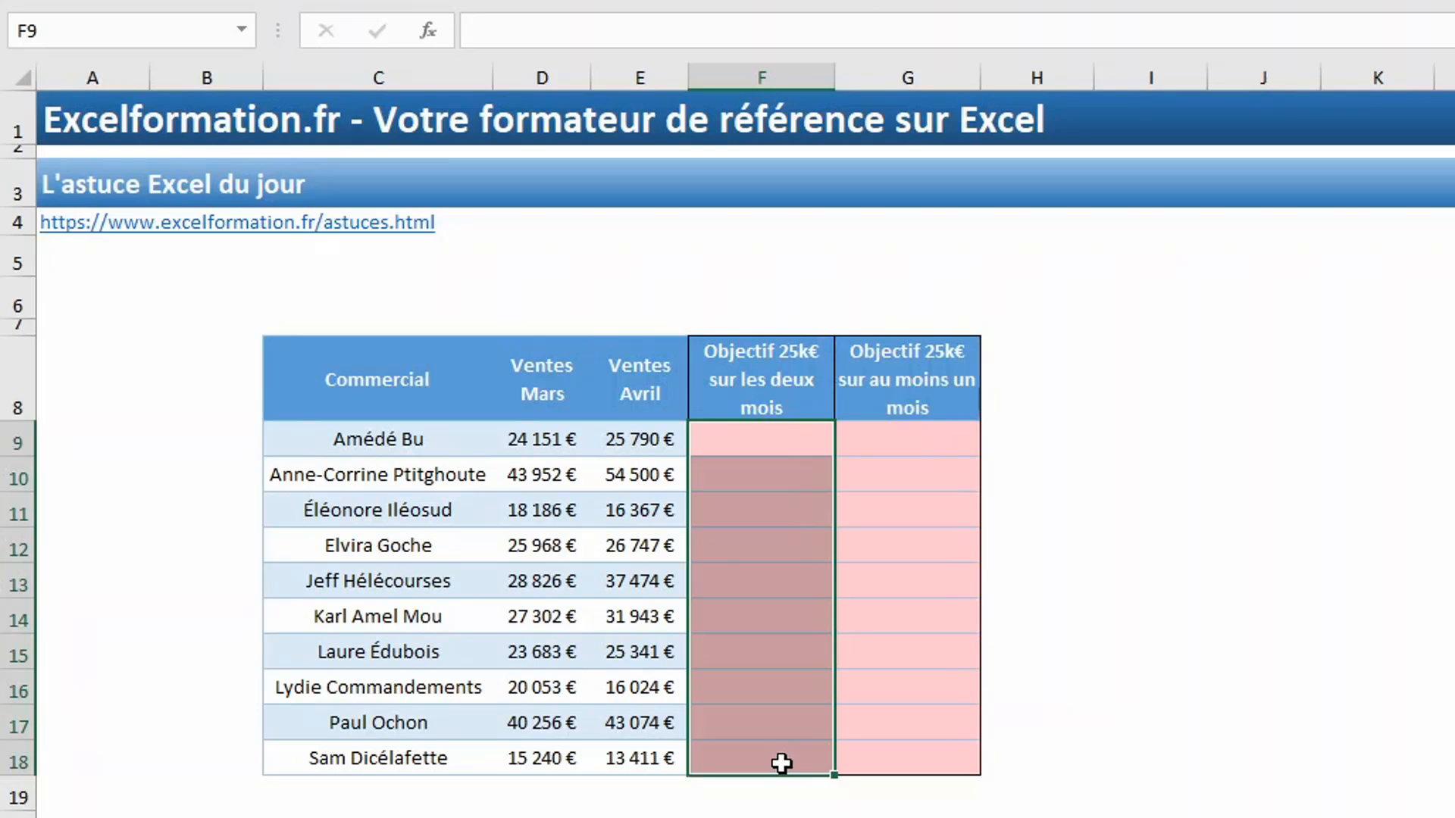
pyautogui.write('=et(')
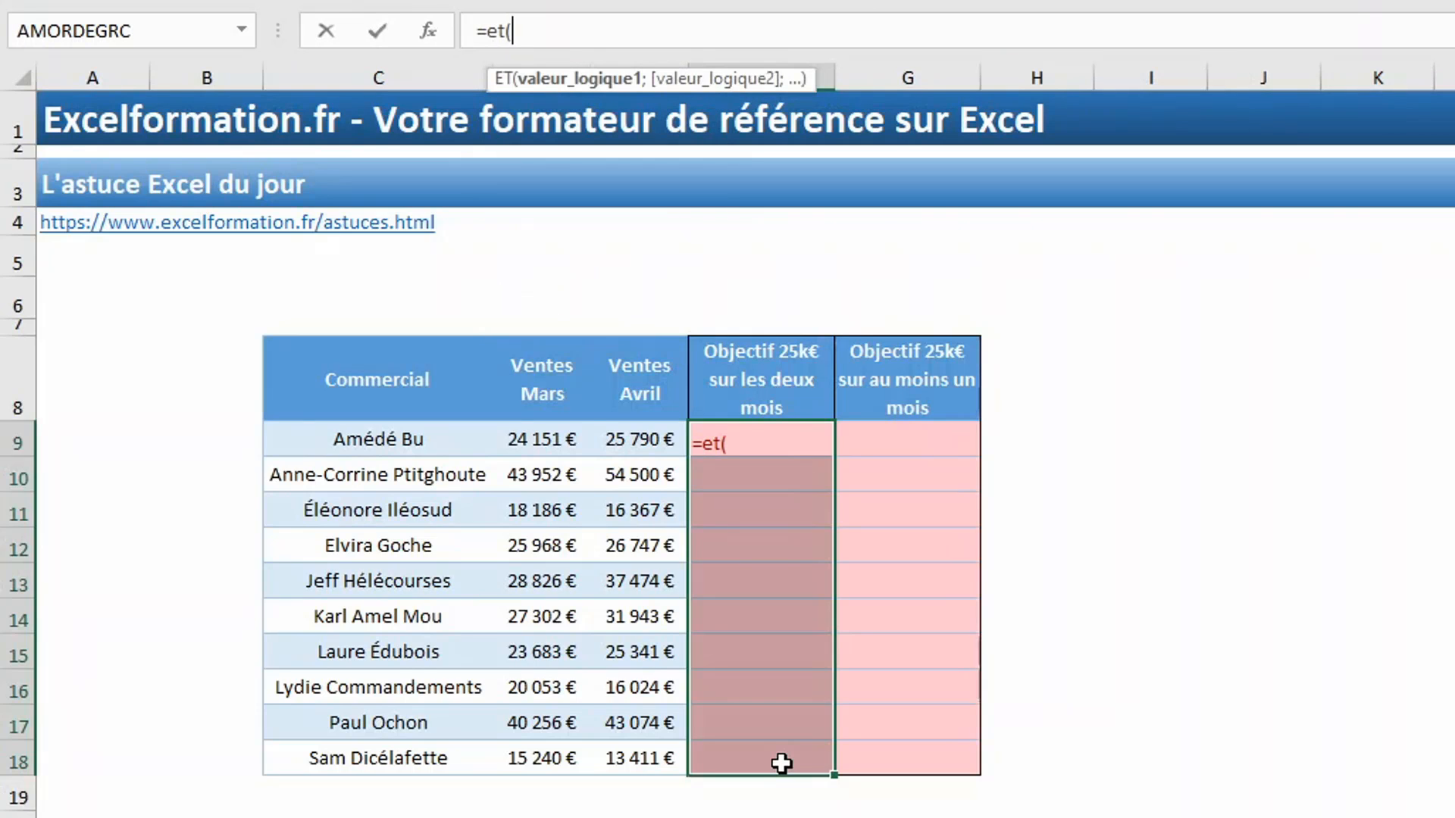
pyautogui.click(512, 448)
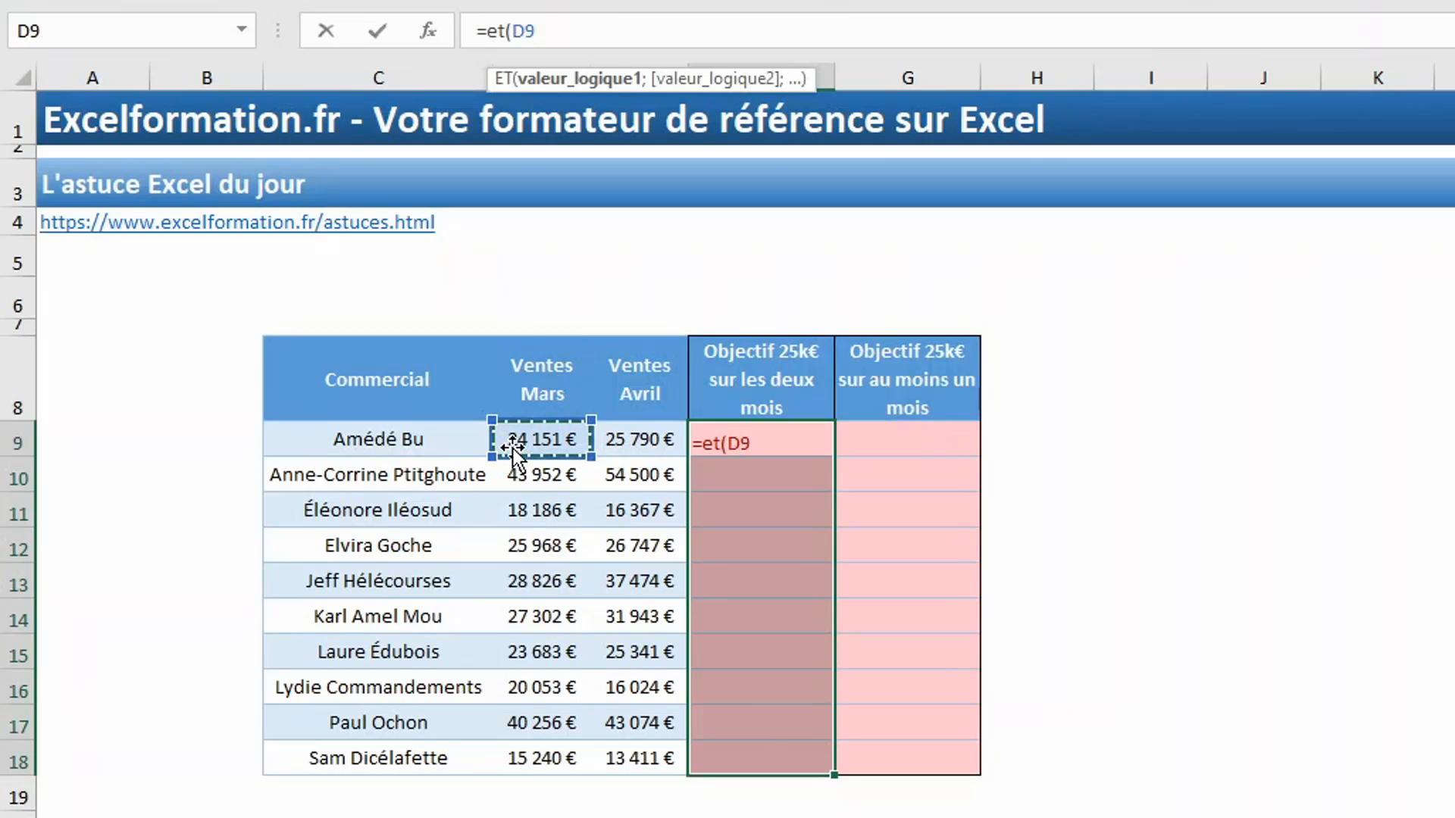
pyautogui.write('>2500')
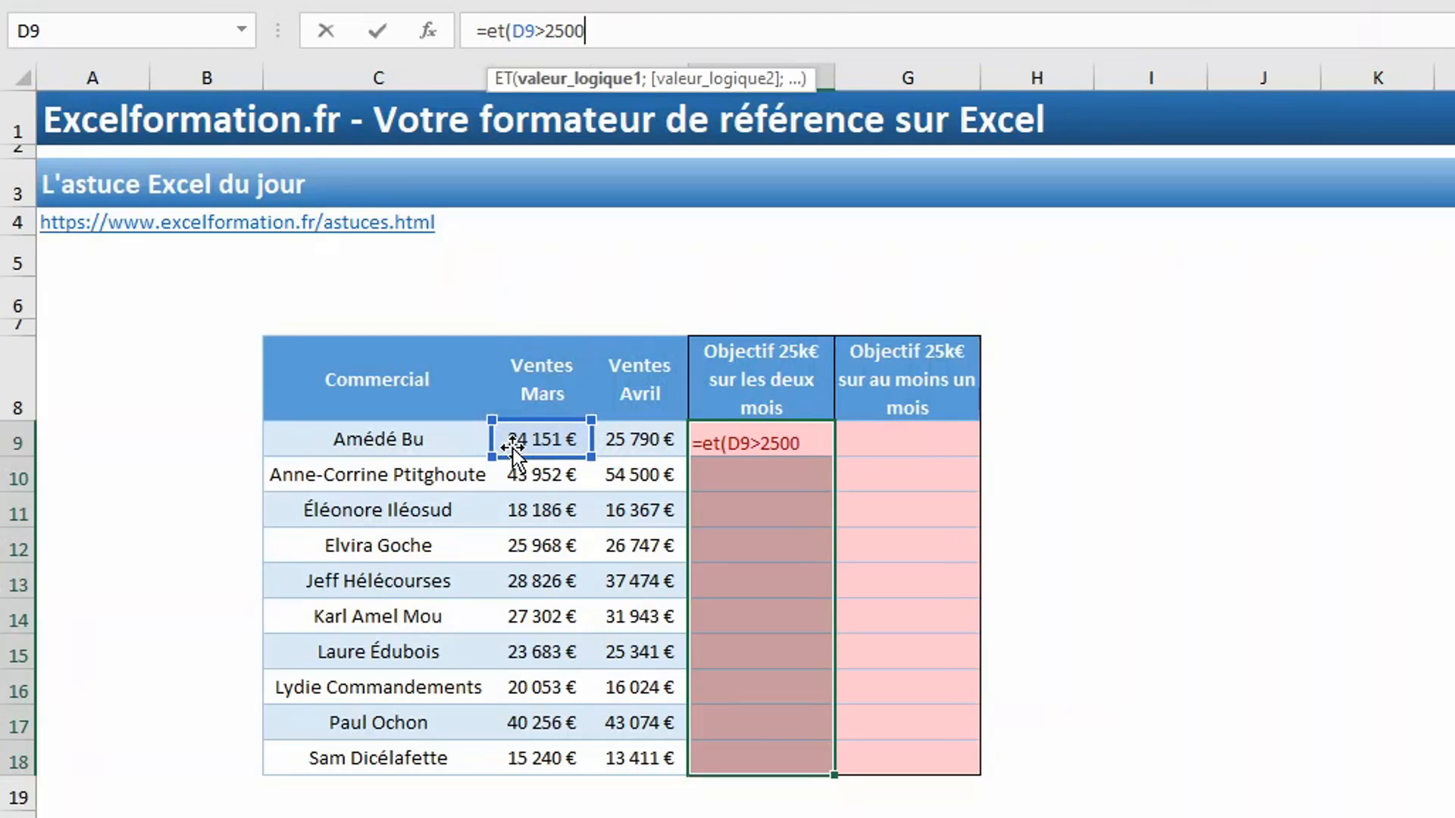
pyautogui.write('0;')
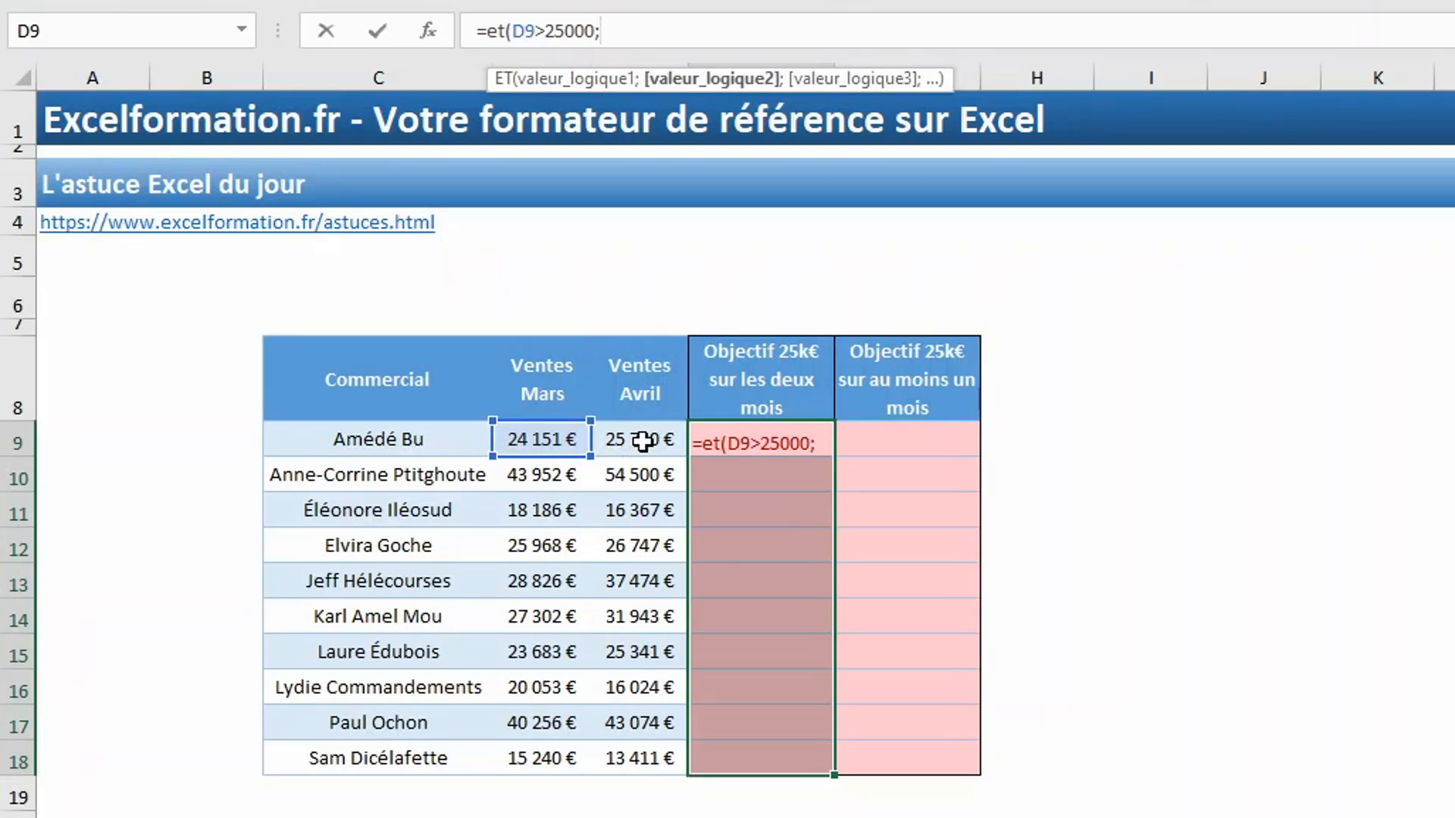
pyautogui.click(642, 441)
pyautogui.write('>250')
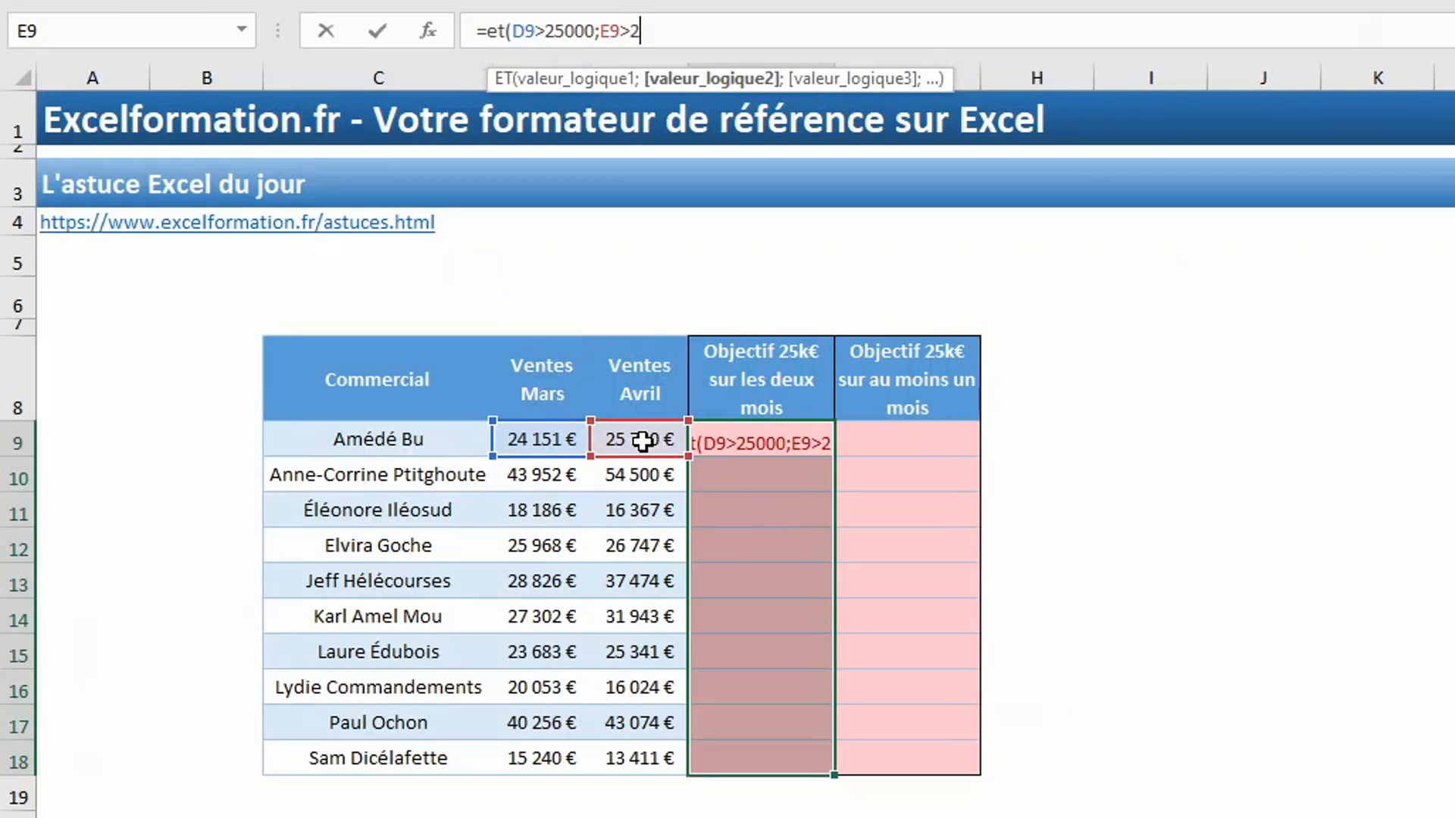
pyautogui.write('00')
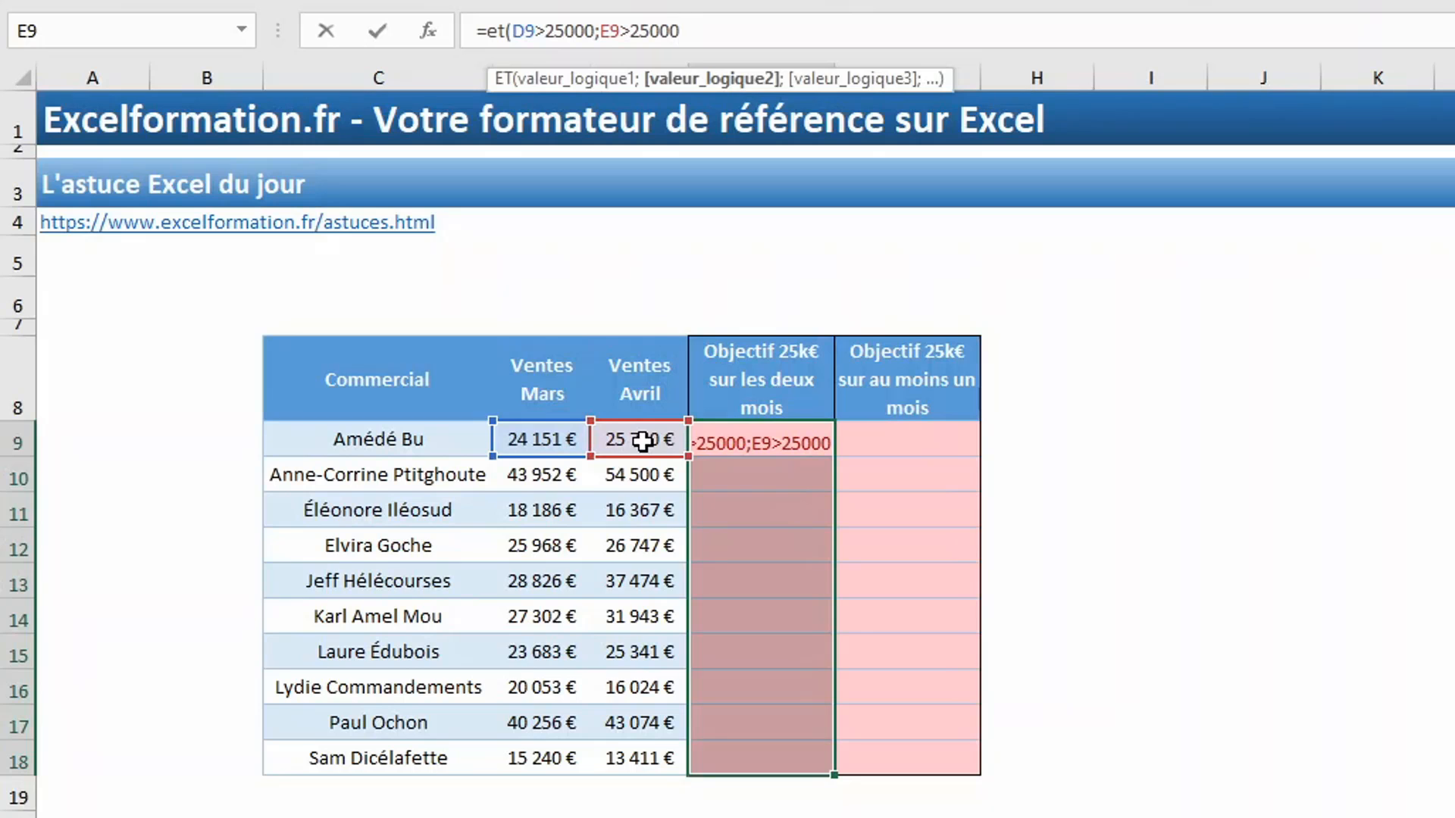
pyautogui.write(')')
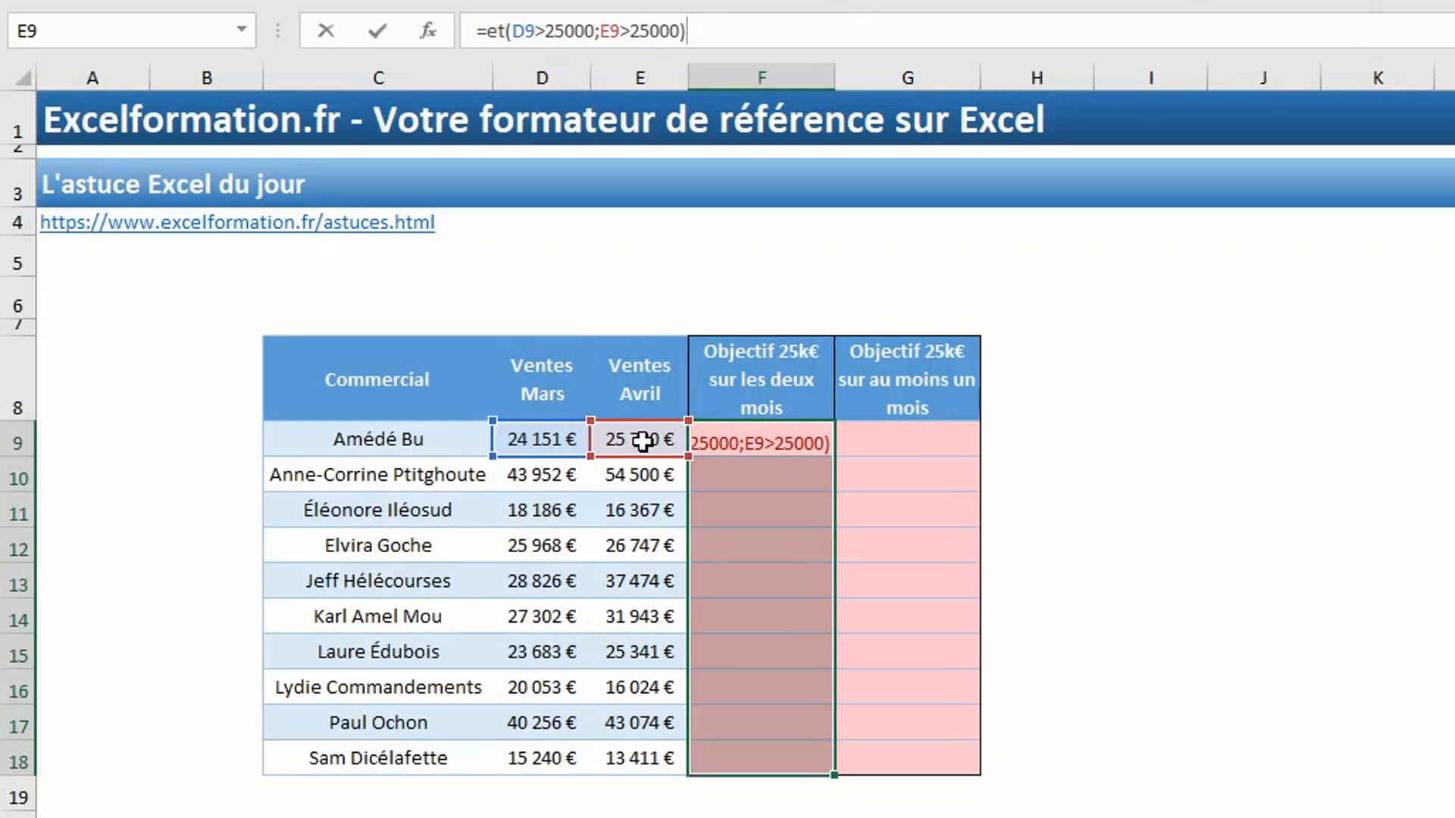
pyautogui.hotkey('ctrl', 'Return')
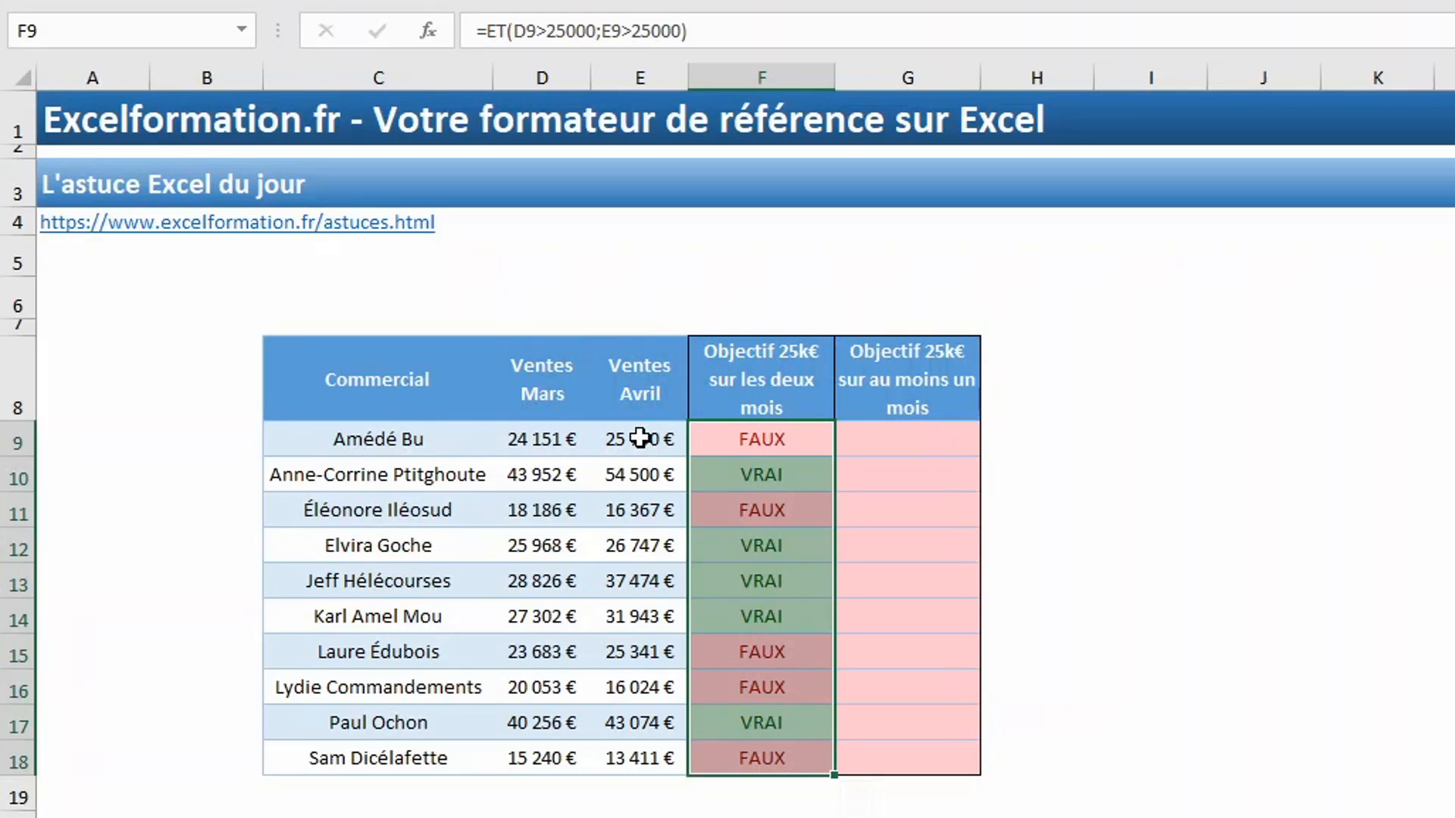
# Fill G9:G18 with the formula =OU(D9>25000;E9>25000) to test the 25k€ target on at least one month
pyautogui.moveTo(886, 439); pyautogui.dragTo(938, 748)
pyautogui.write('=ou(')
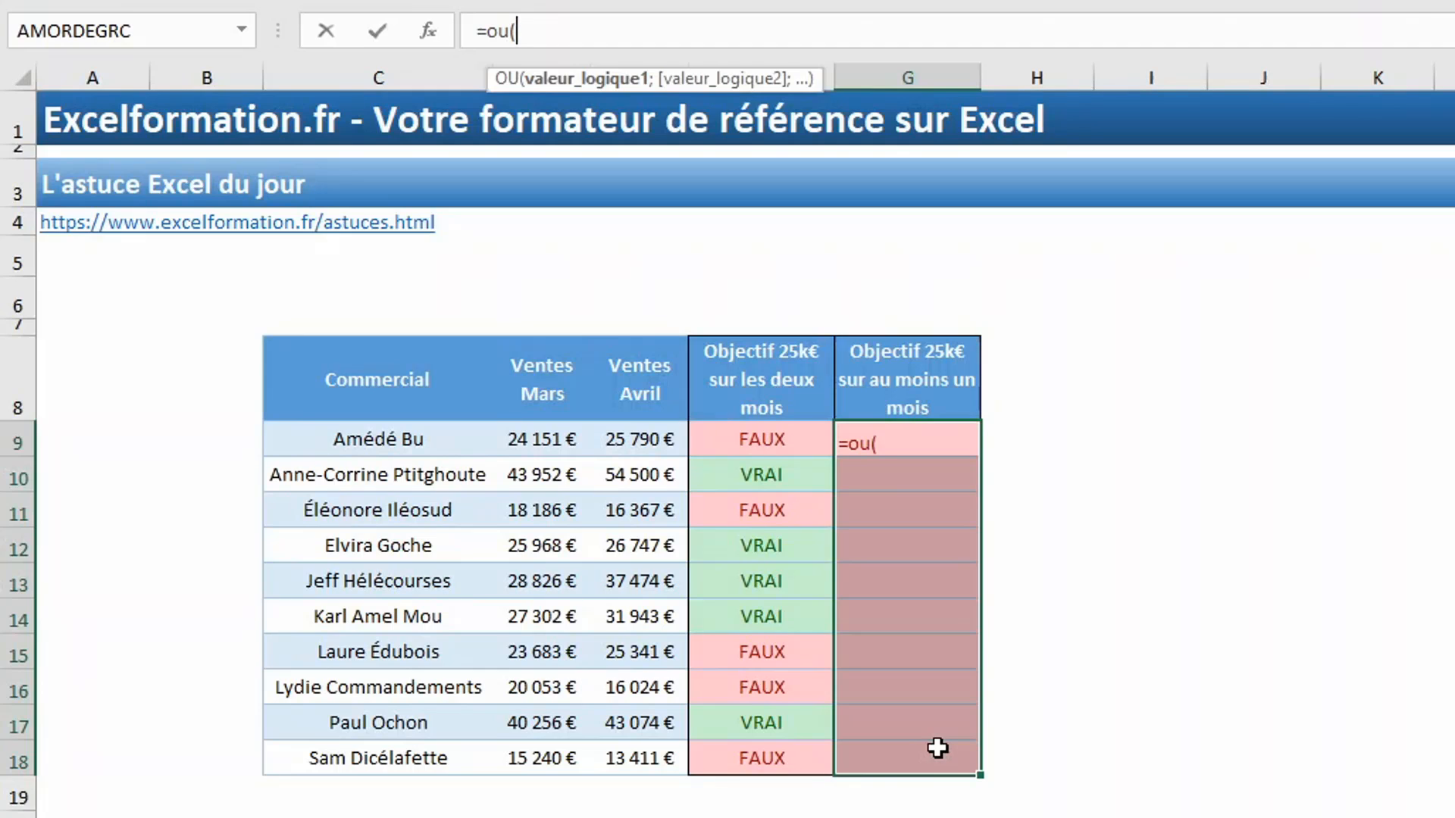
pyautogui.click(534, 447)
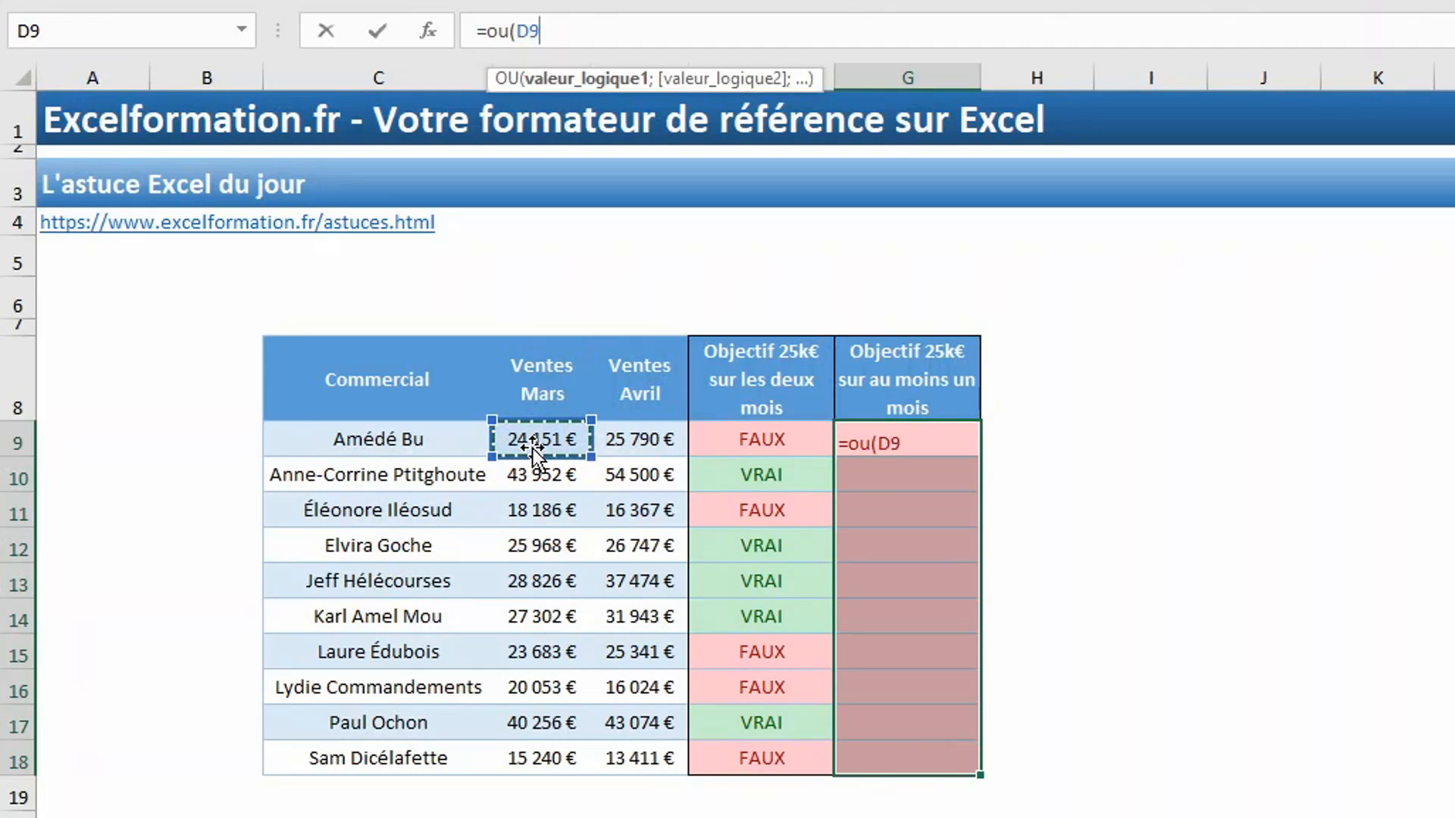
pyautogui.write('>')
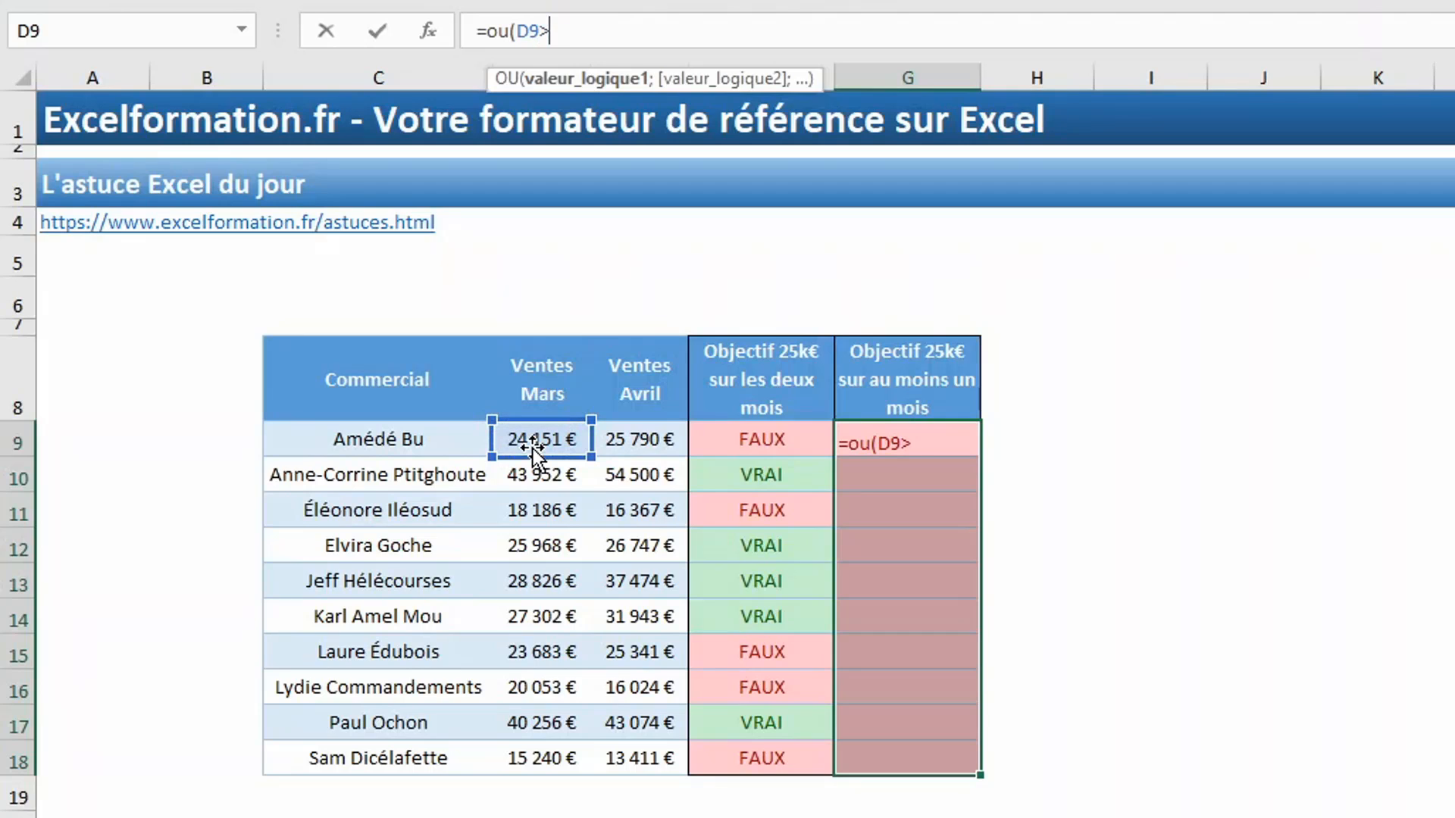
pyautogui.write('25000;')
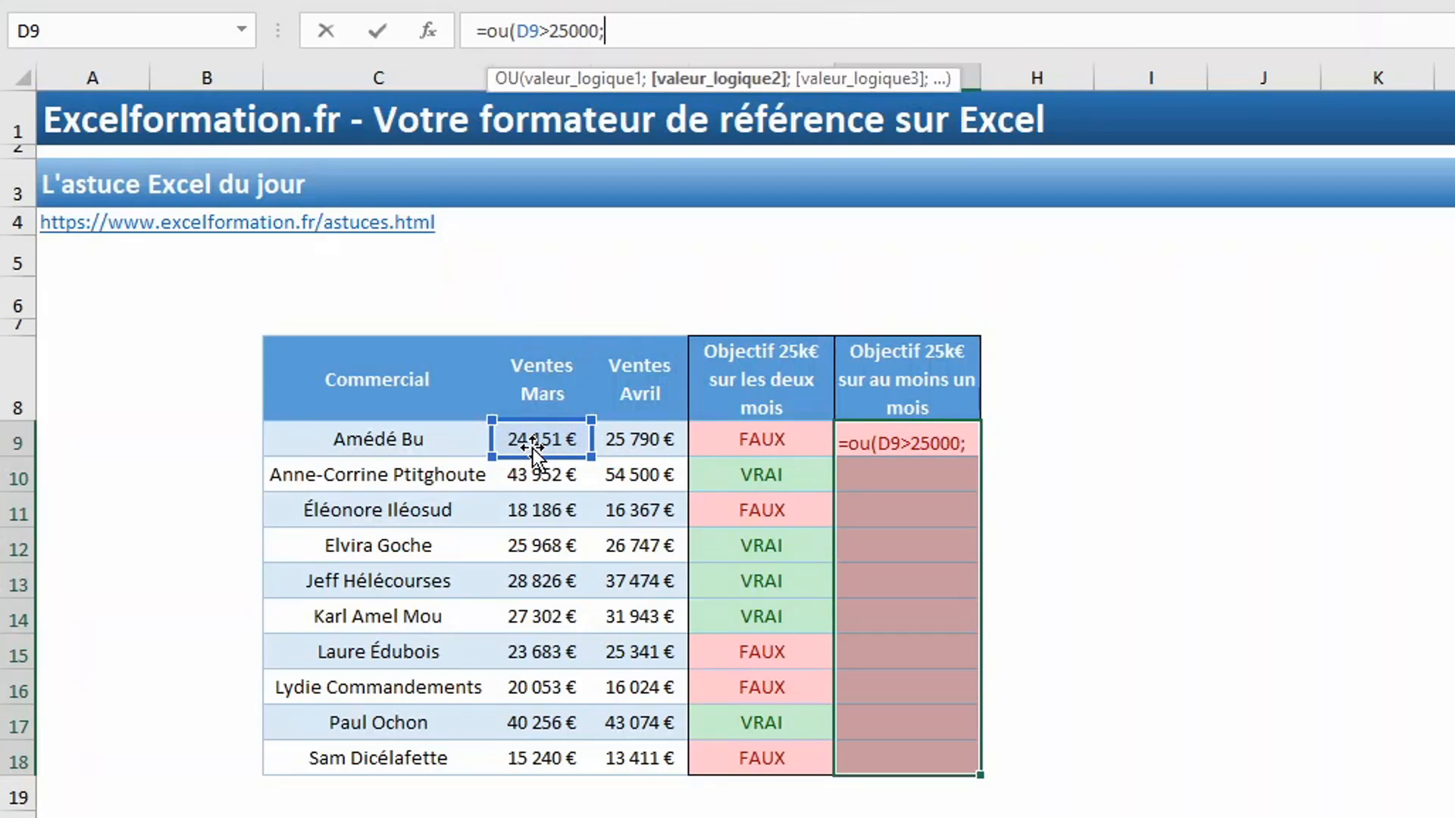
pyautogui.click(628, 441)
pyautogui.write('>')
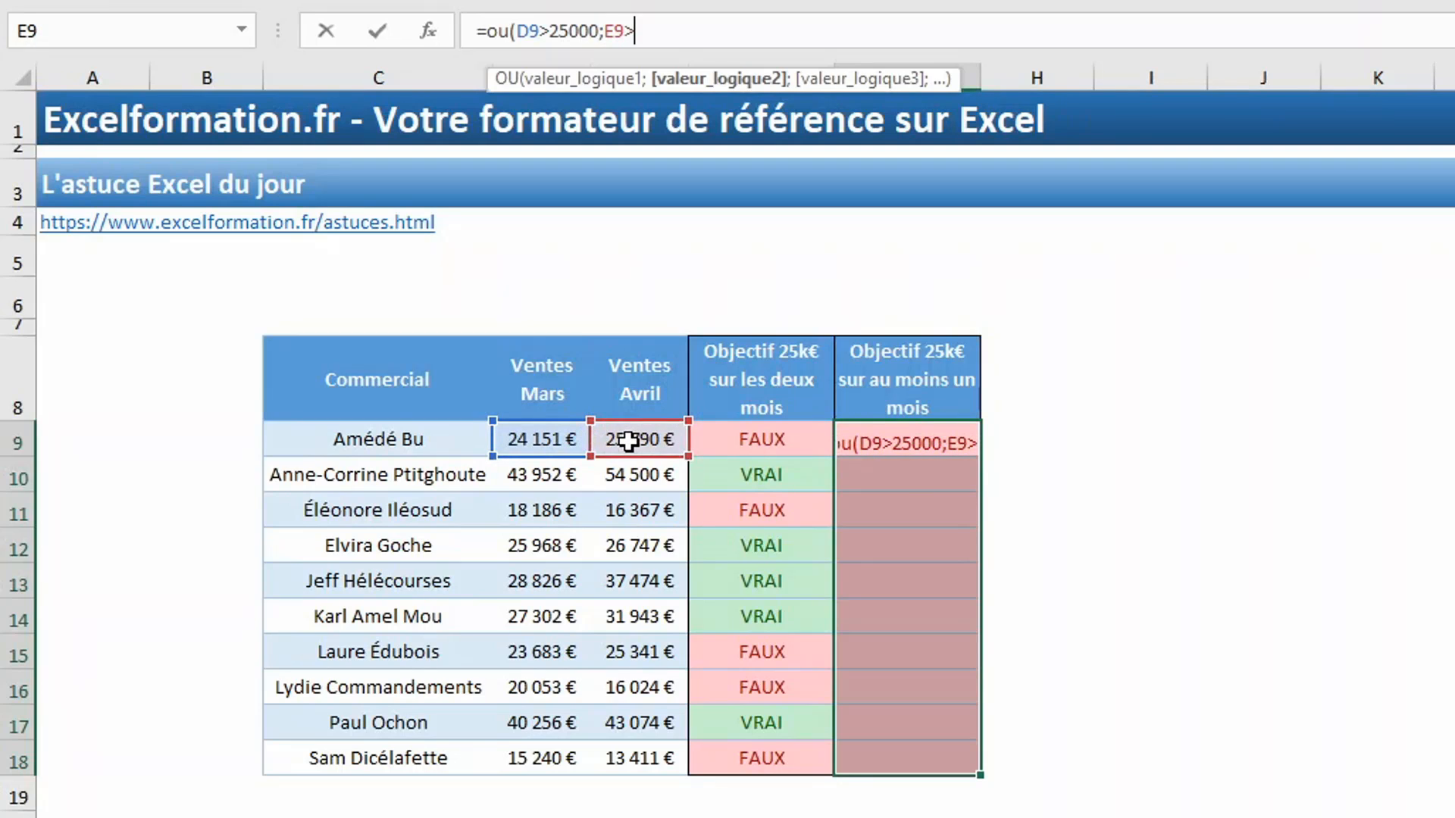
pyautogui.write('25000')
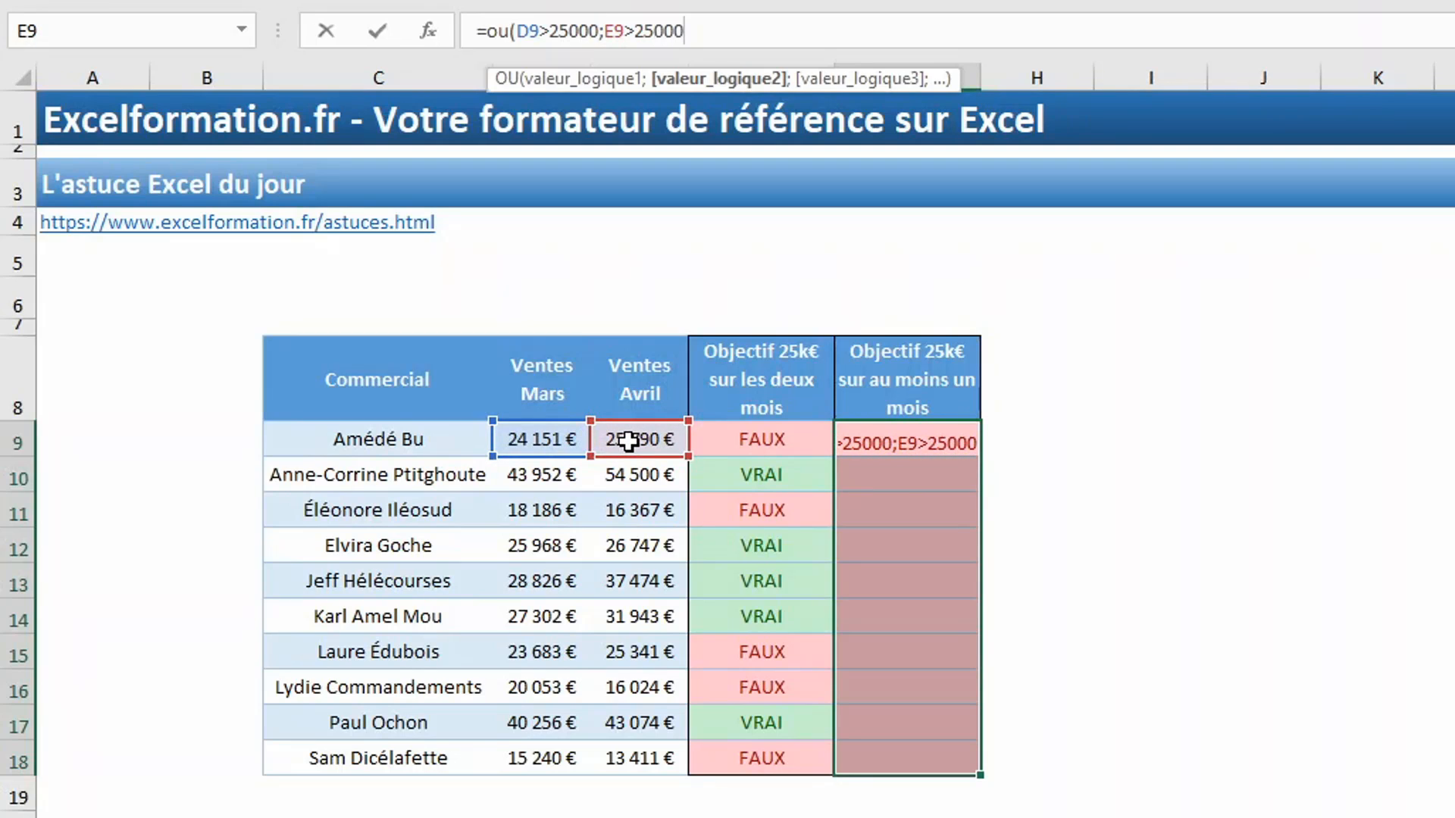
pyautogui.write(')')
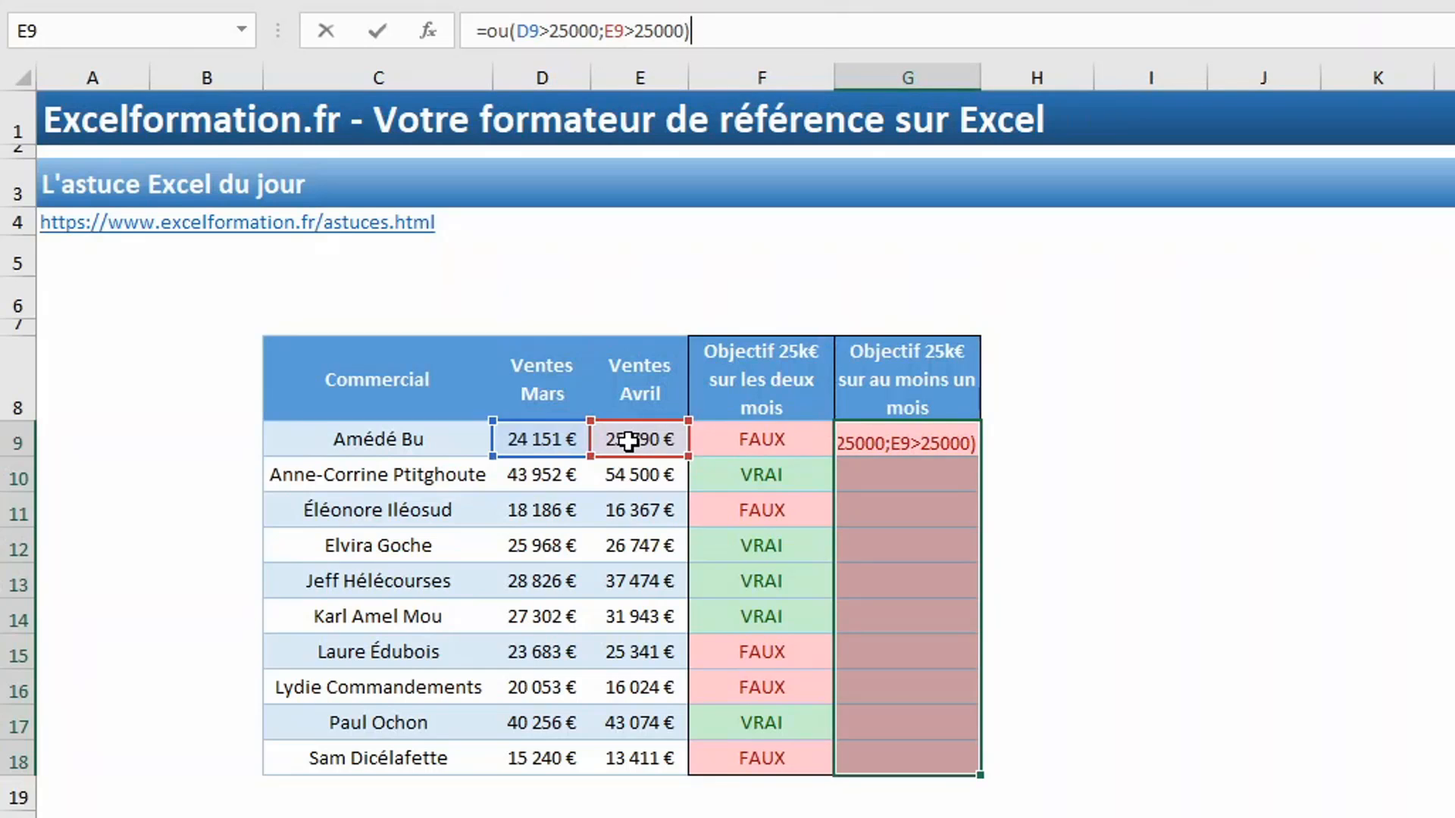
pyautogui.hotkey('ctrl', 'Return')
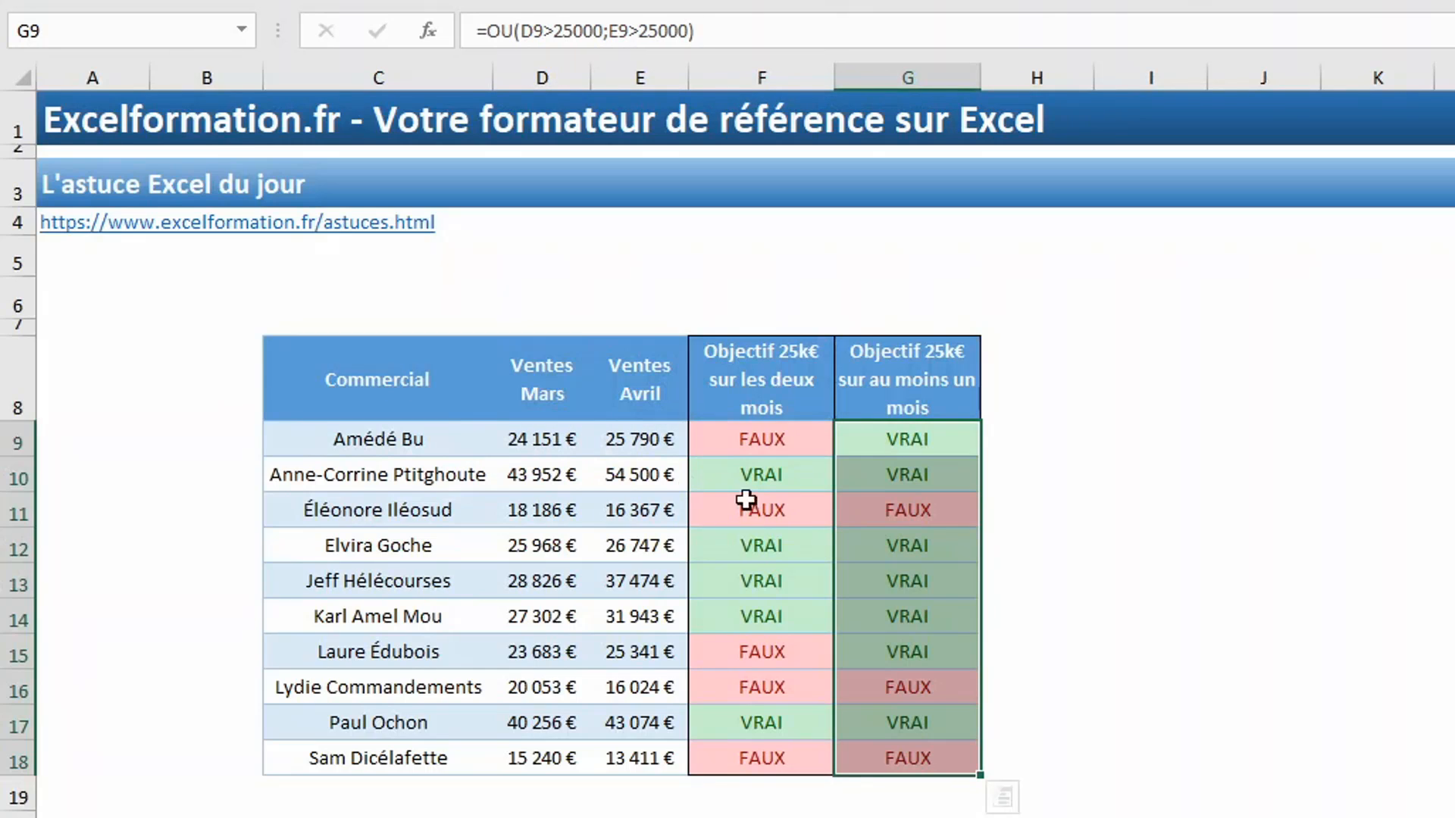